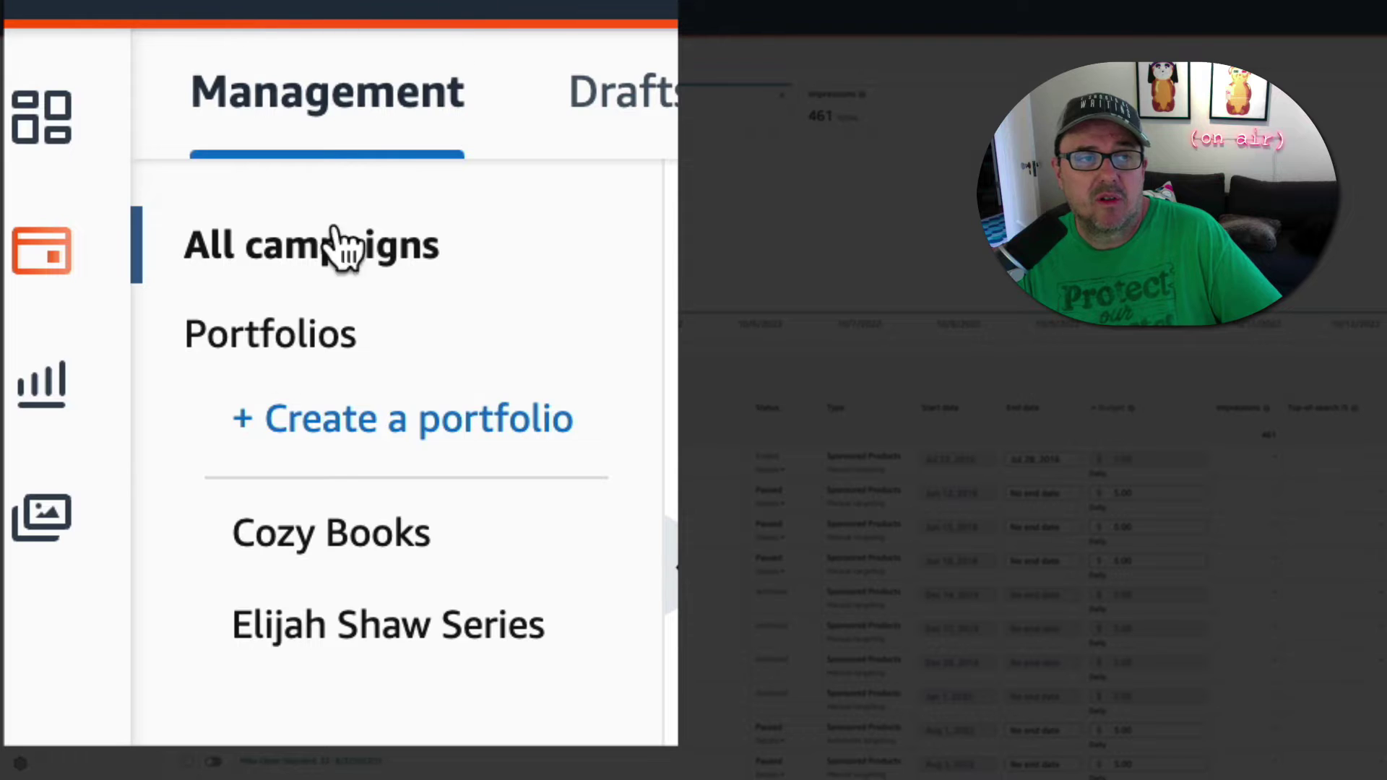
Open the CR Cozy Book 1 Facebook campaign via Measurement & Reporting > Amazon Attribution, leaving the ad group name unchanged.
click(25, 391)
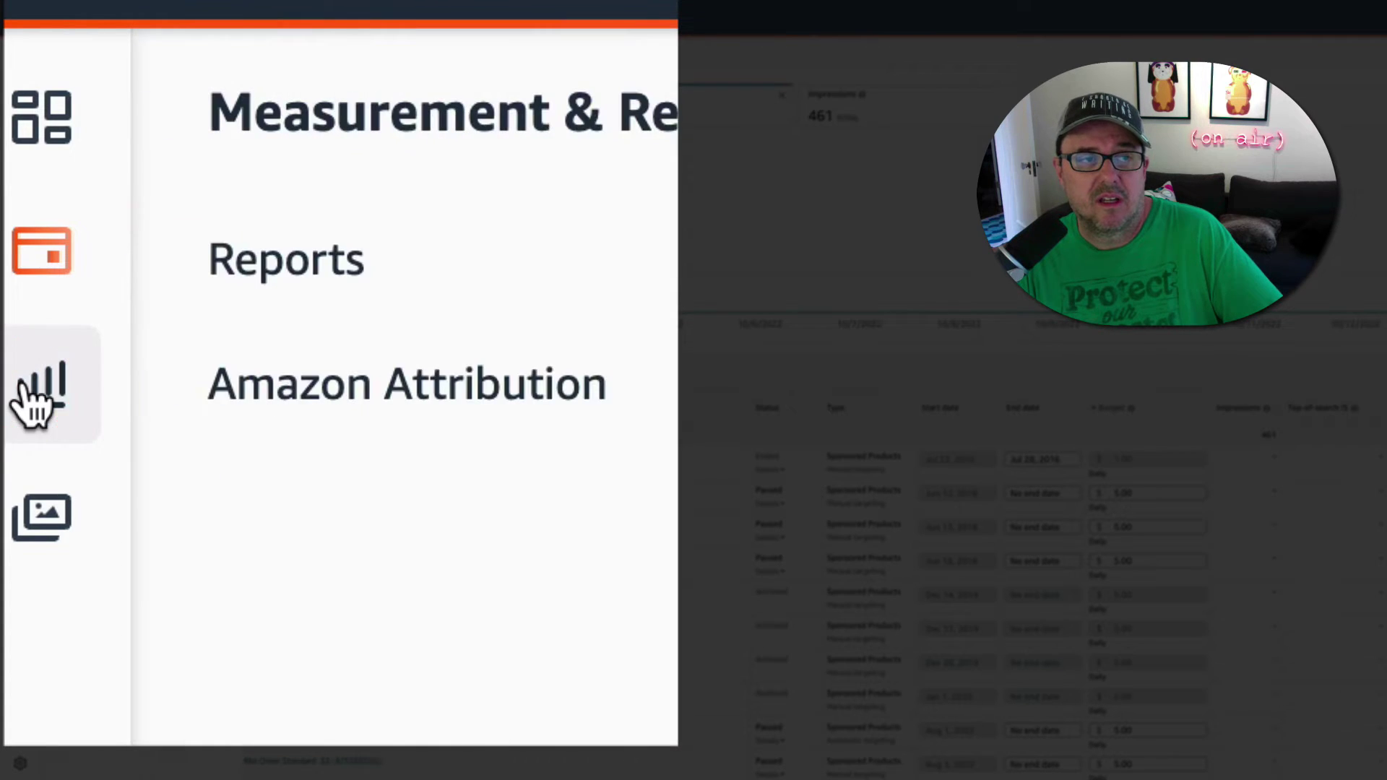
click(282, 424)
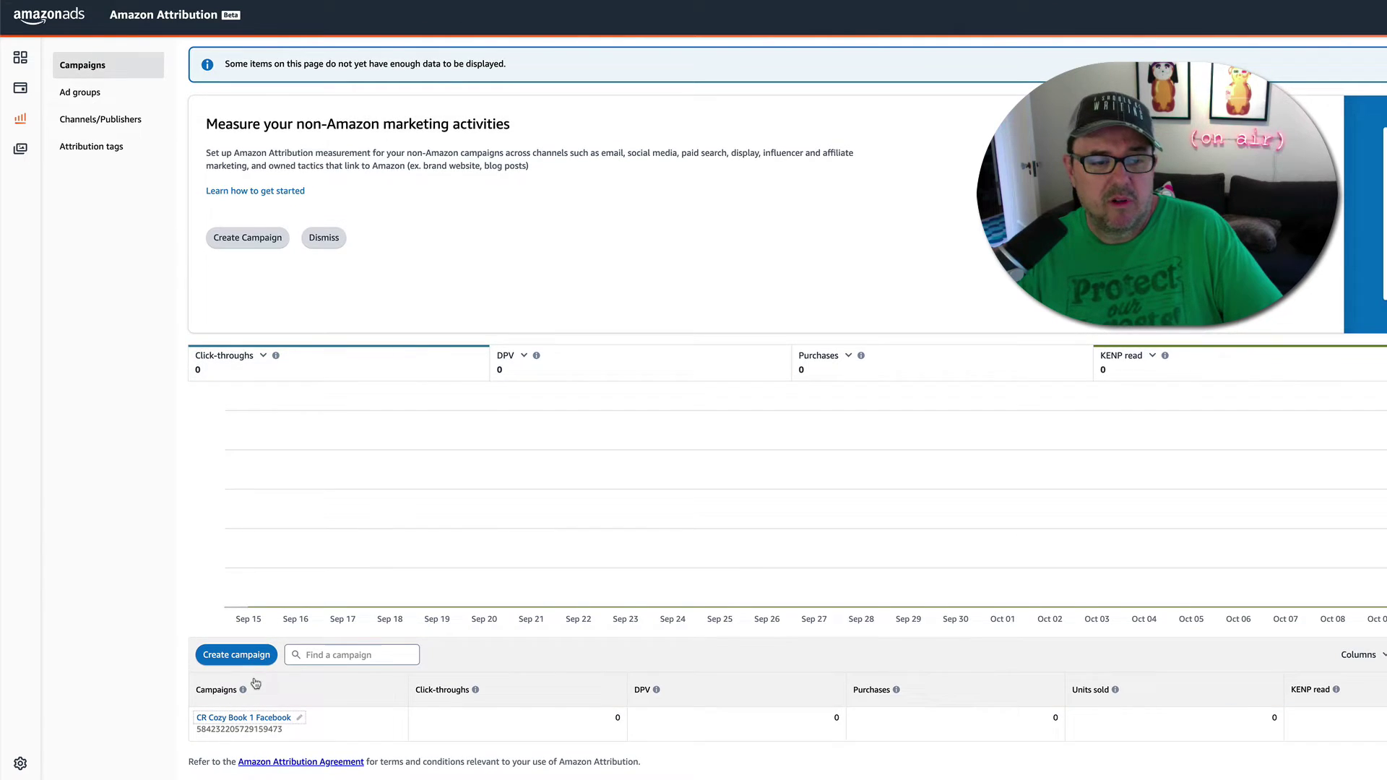
click(248, 718)
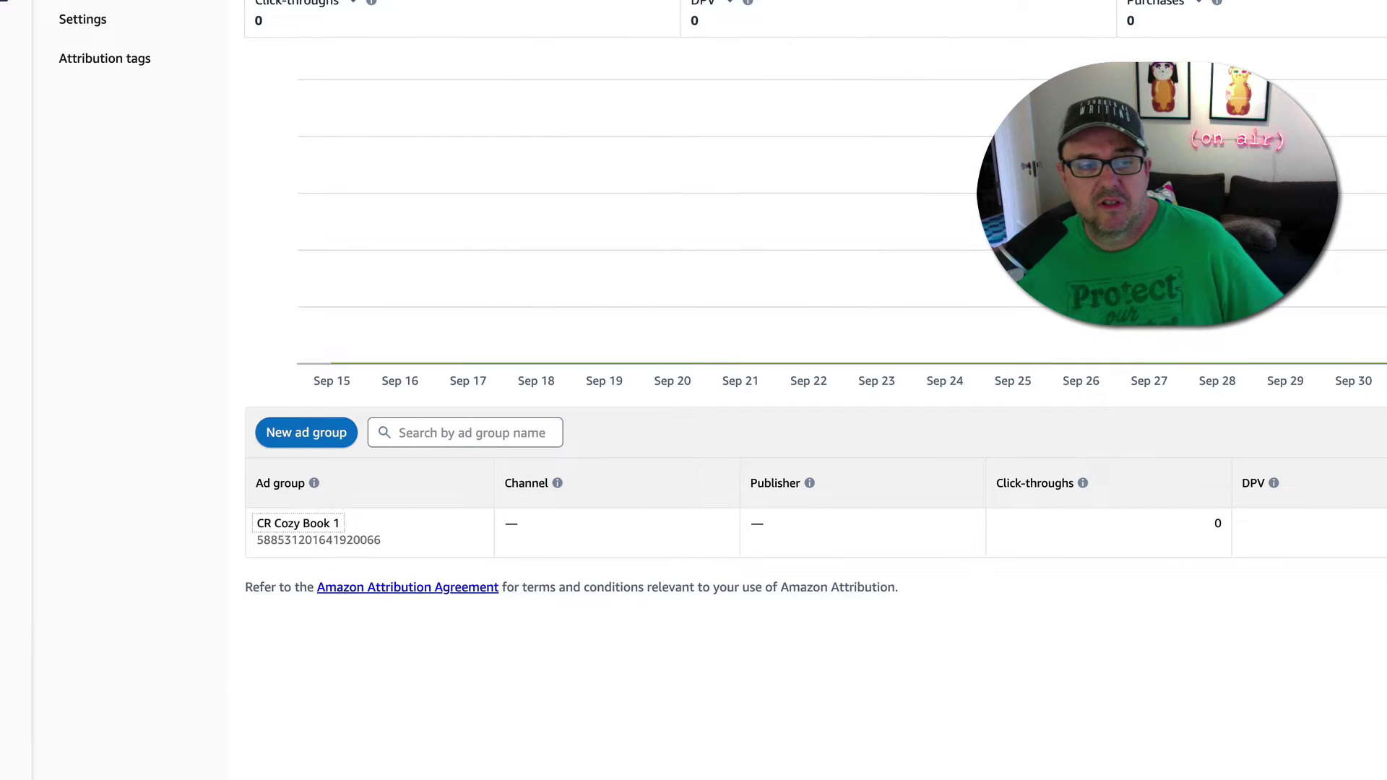
click(276, 523)
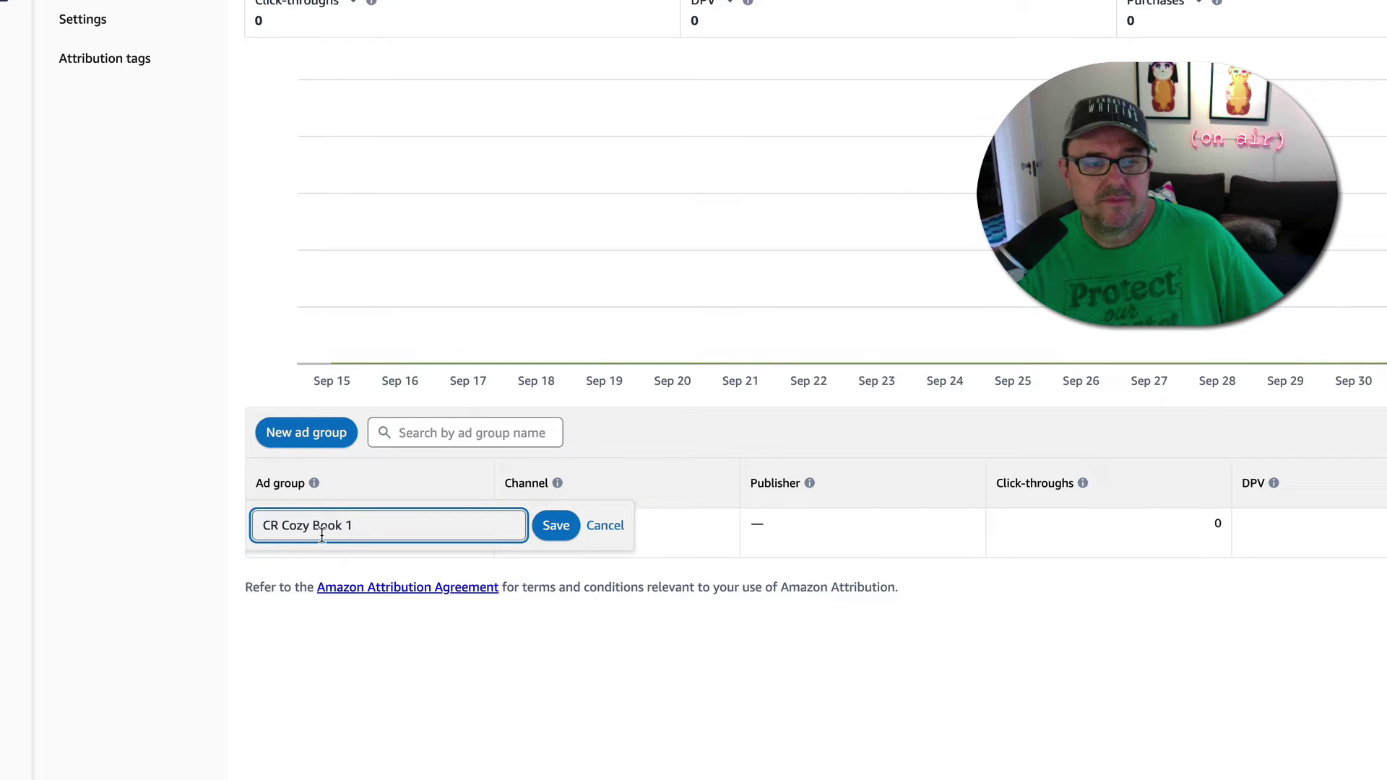
key(Return)
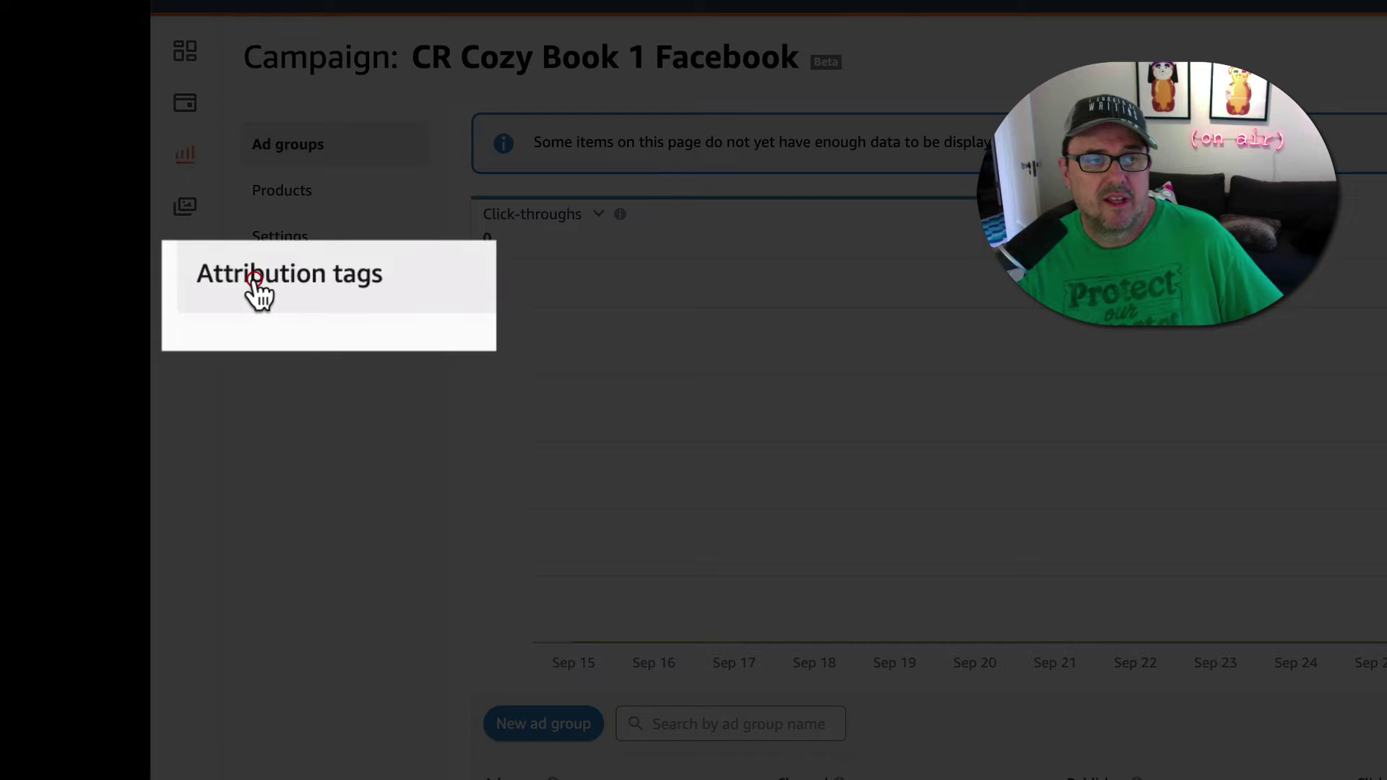
Copy the full attribution tag URL from the campaign's Attribution tags list.
click(278, 289)
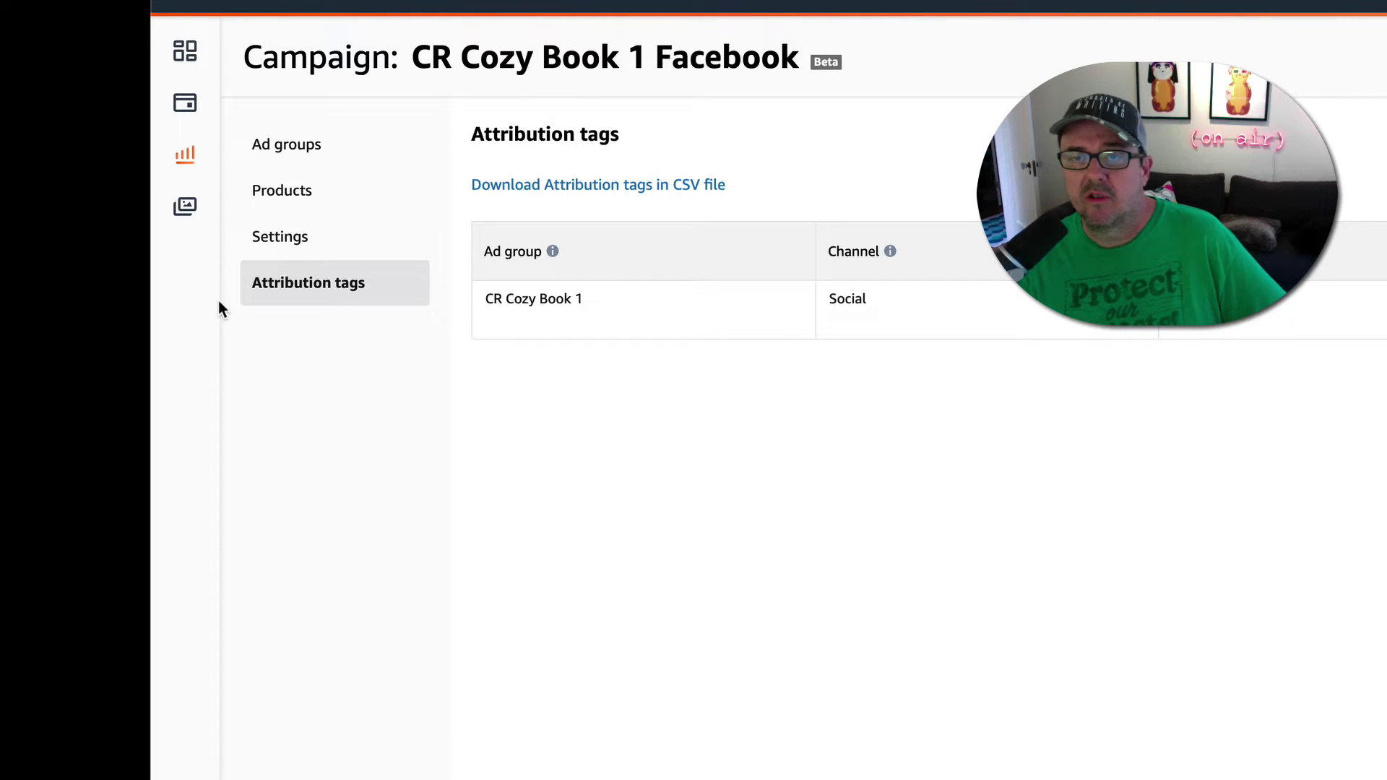
click(363, 288)
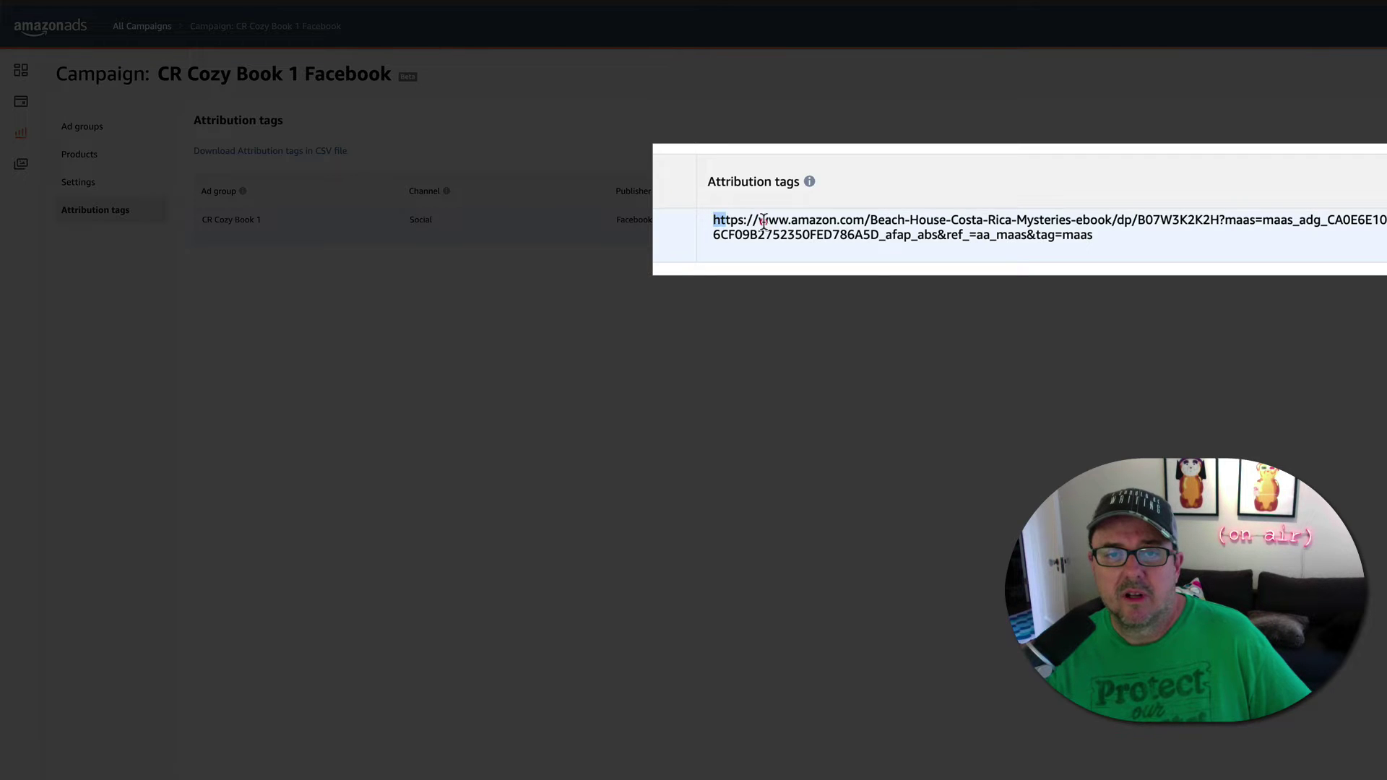
drag(763, 222, 1156, 233)
right_click(1020, 229)
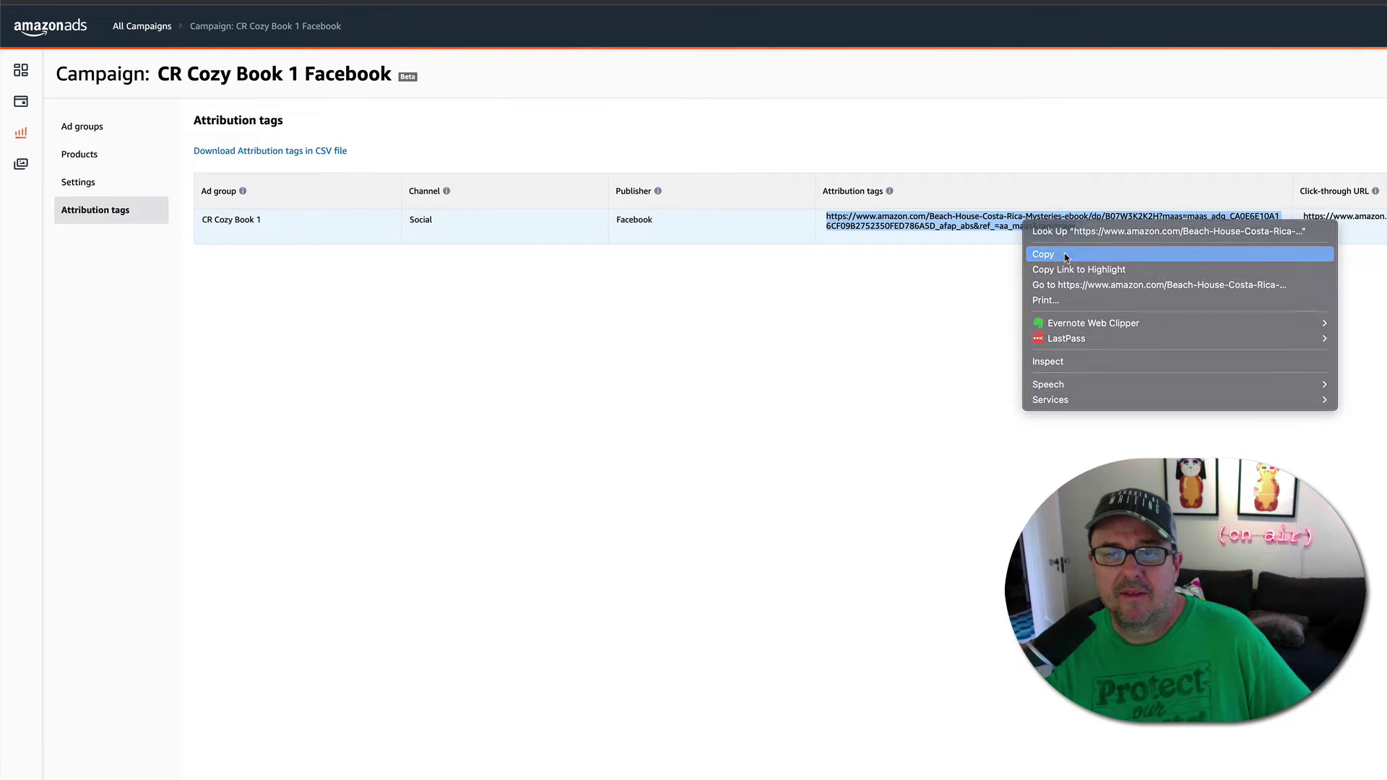
click(1062, 253)
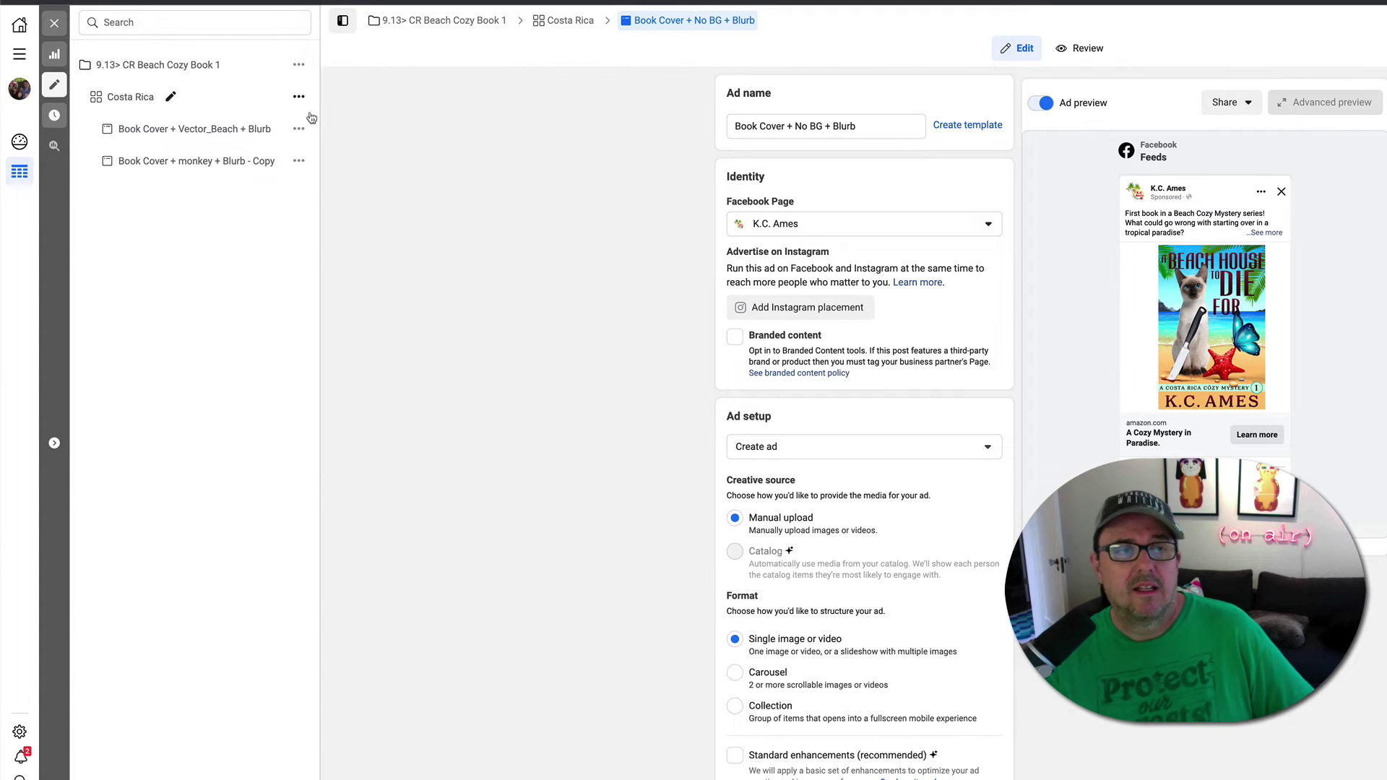
Go to the ad editor's Destination section and select the Website URL field for editing.
scroll(850, 287, down, 5)
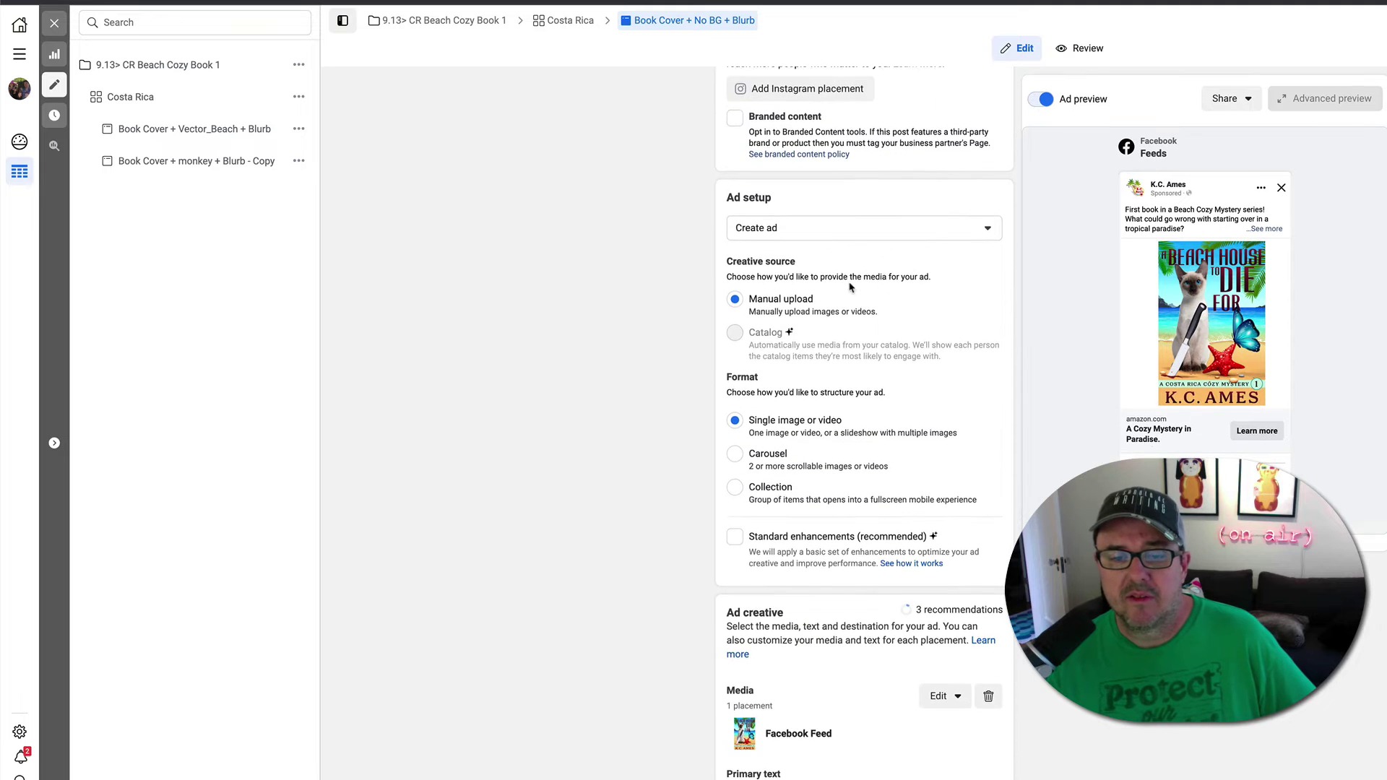
scroll(849, 287, down, 7)
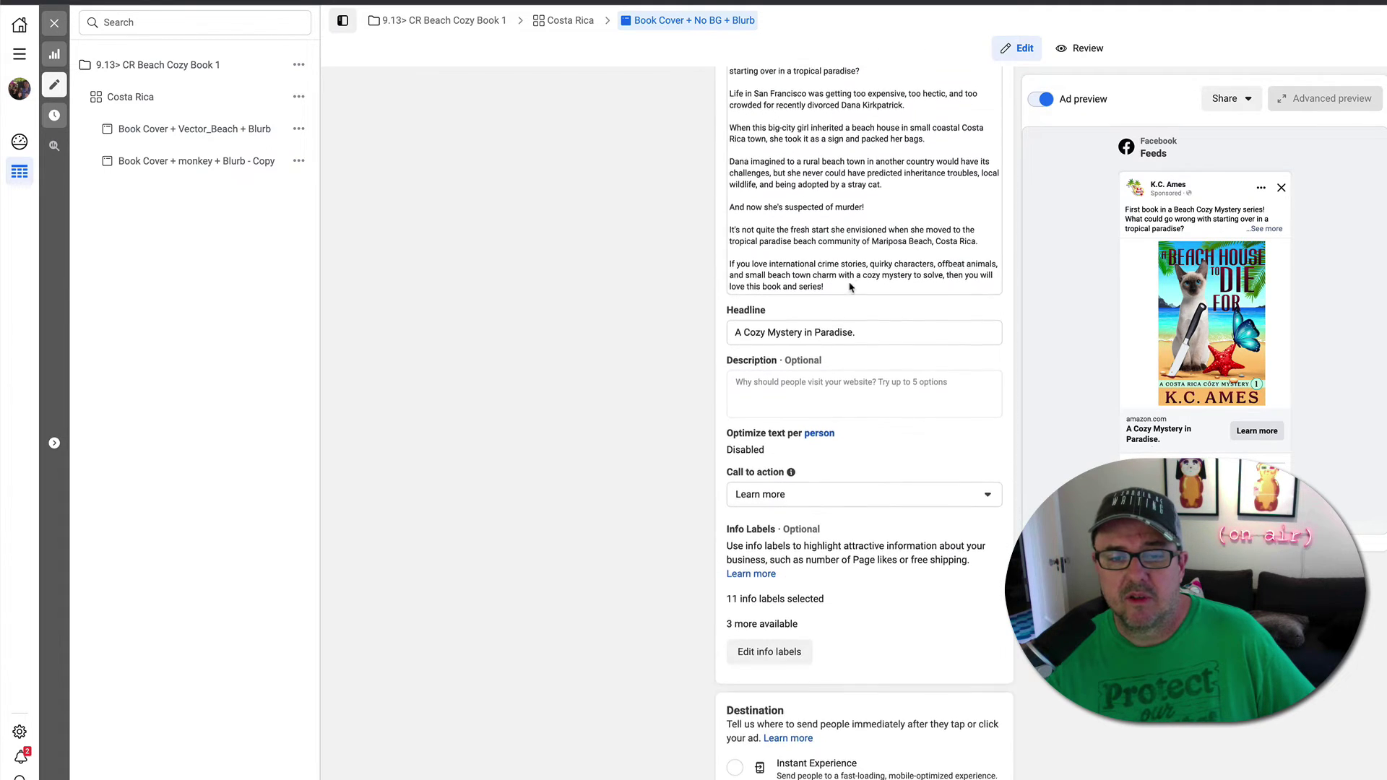
scroll(849, 284, down, 5)
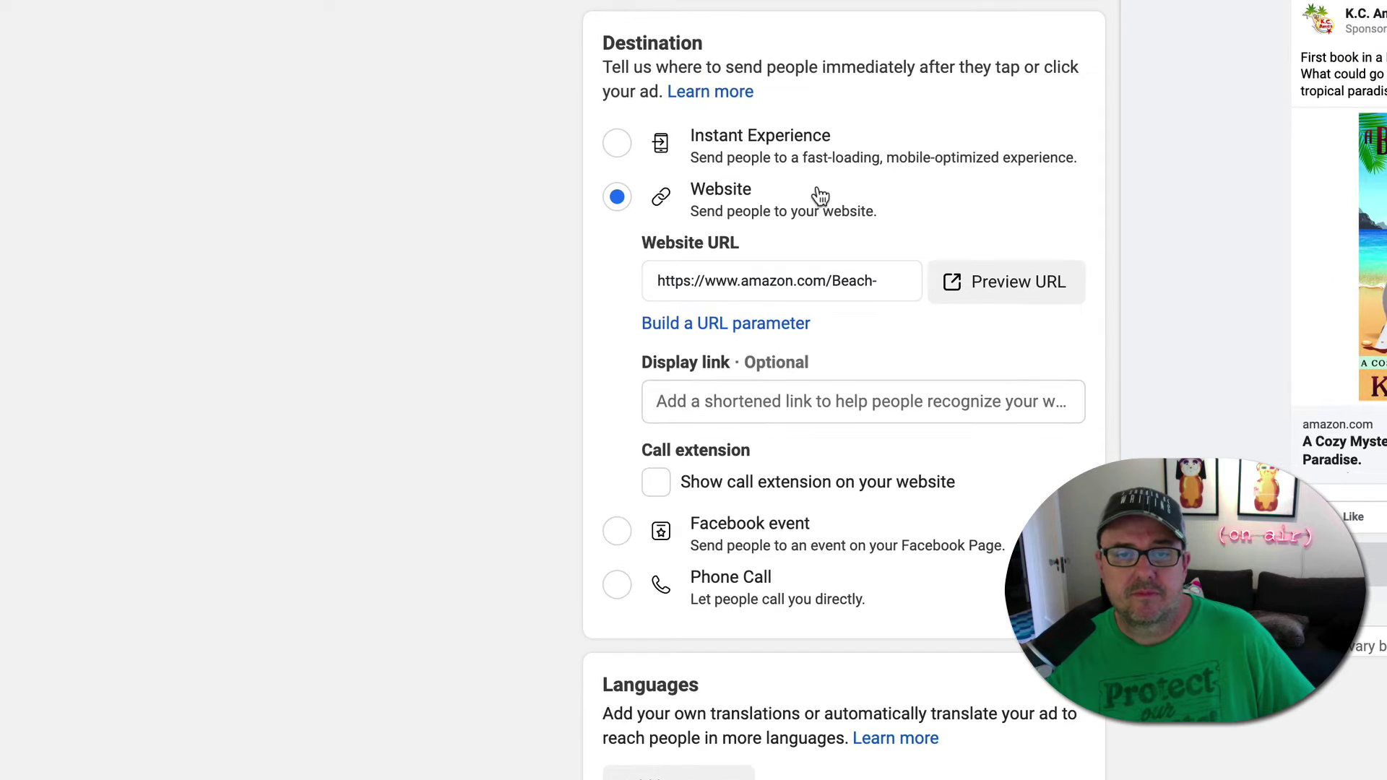
click(812, 225)
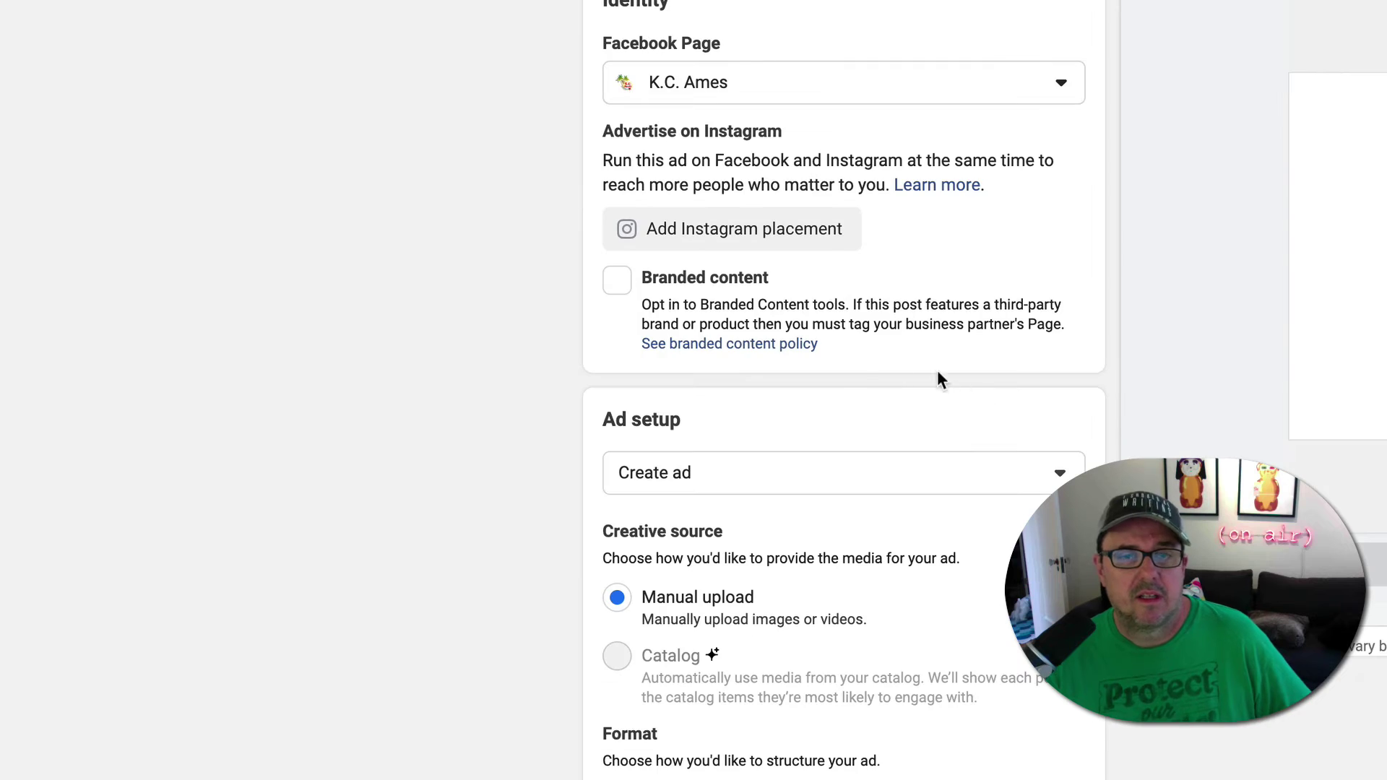
scroll(852, 362, down, 9)
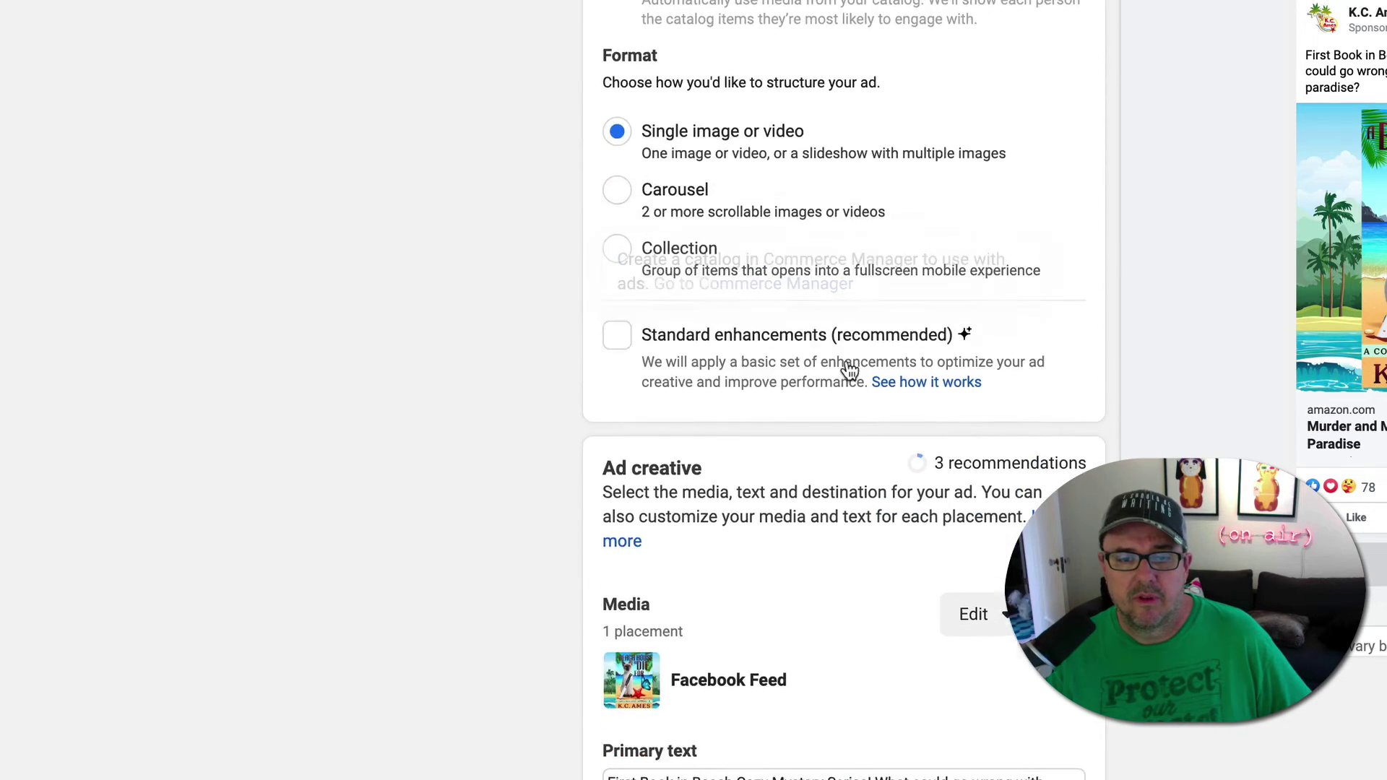
scroll(850, 368, down, 17)
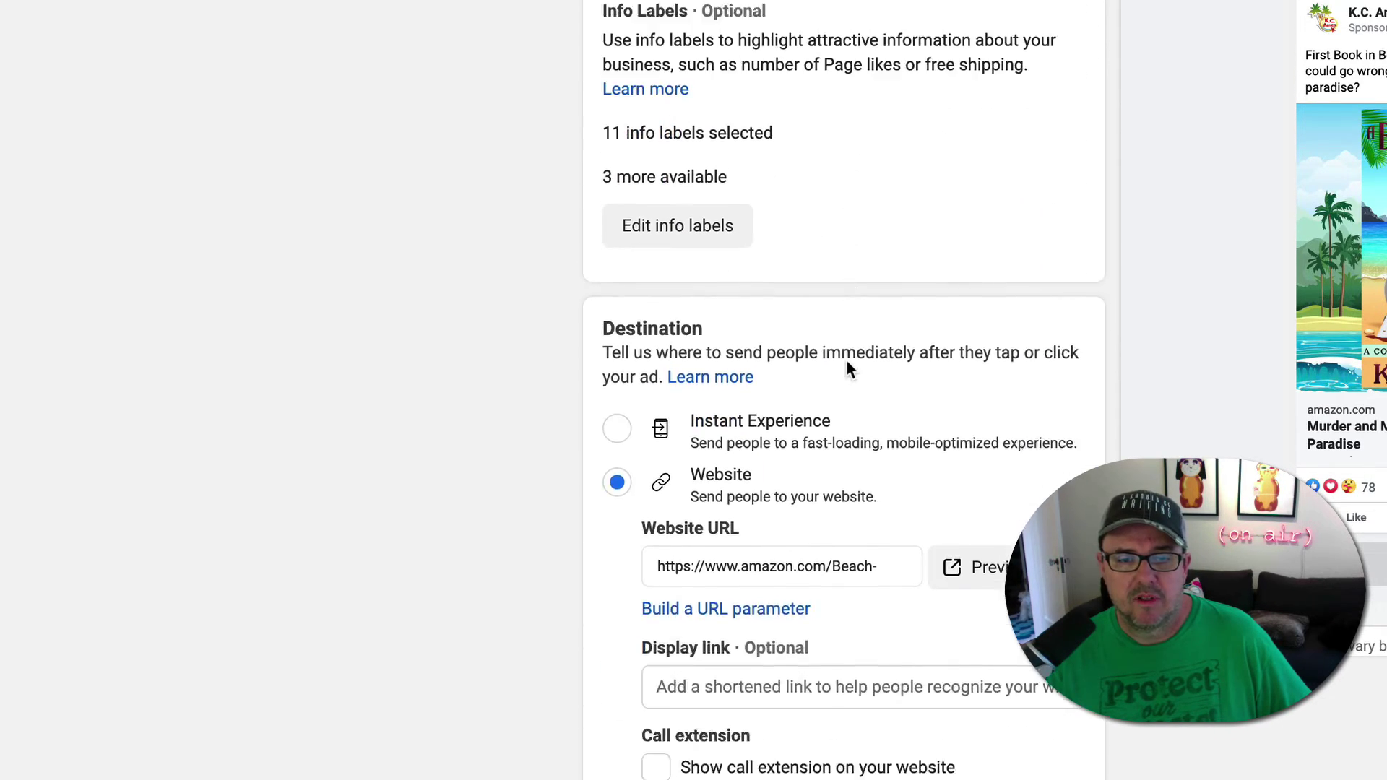
scroll(847, 365, down, 3)
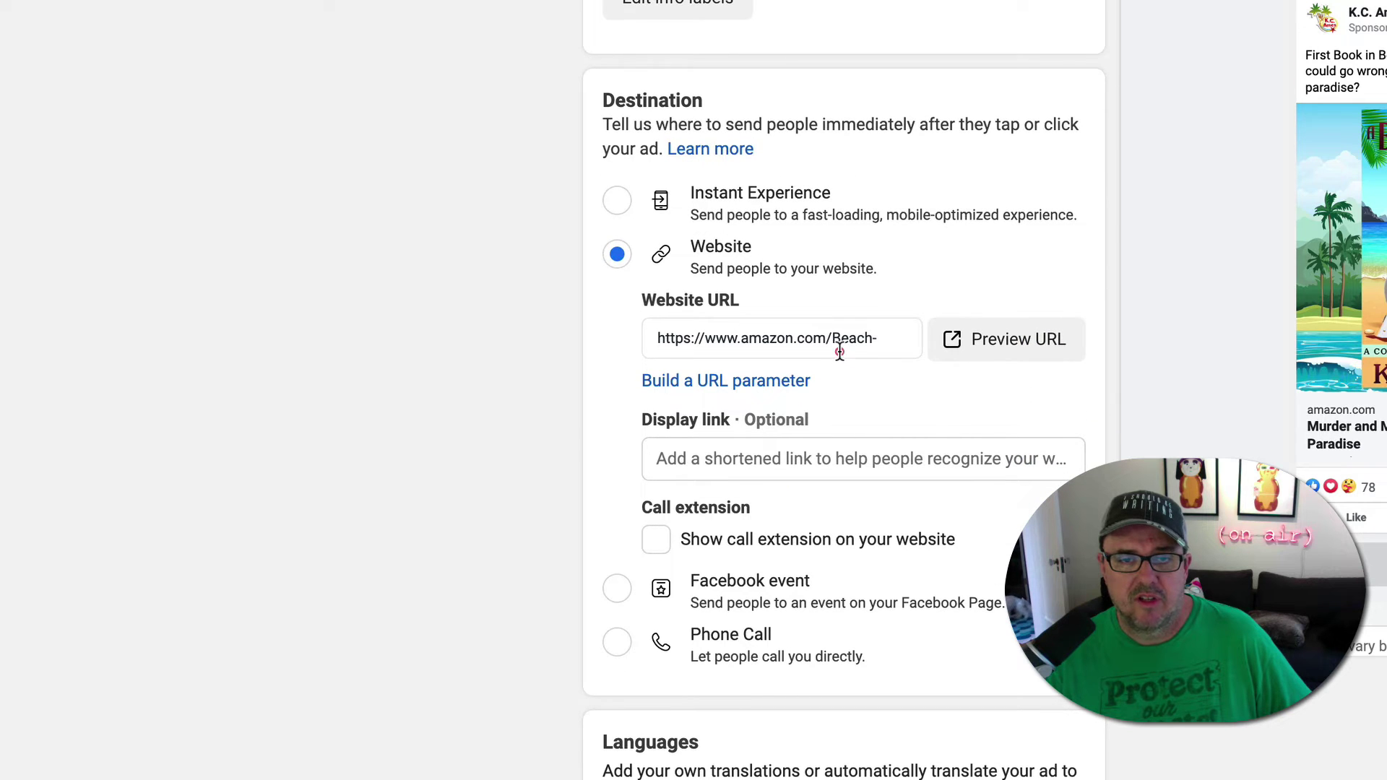
Check the current Website URL, then switch to the 'Book Cover + monkey + Blurb - Copy' ad.
click(841, 351)
click(889, 338)
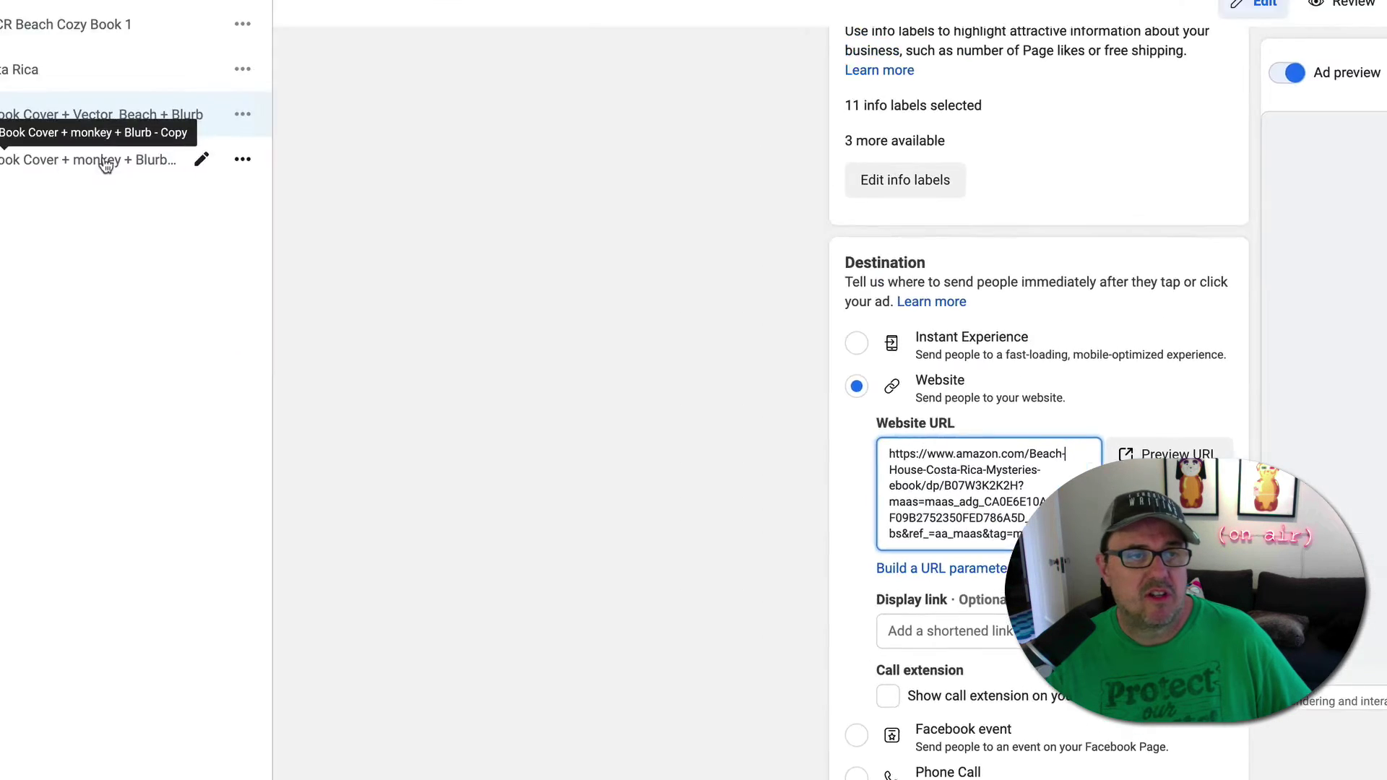
click(208, 206)
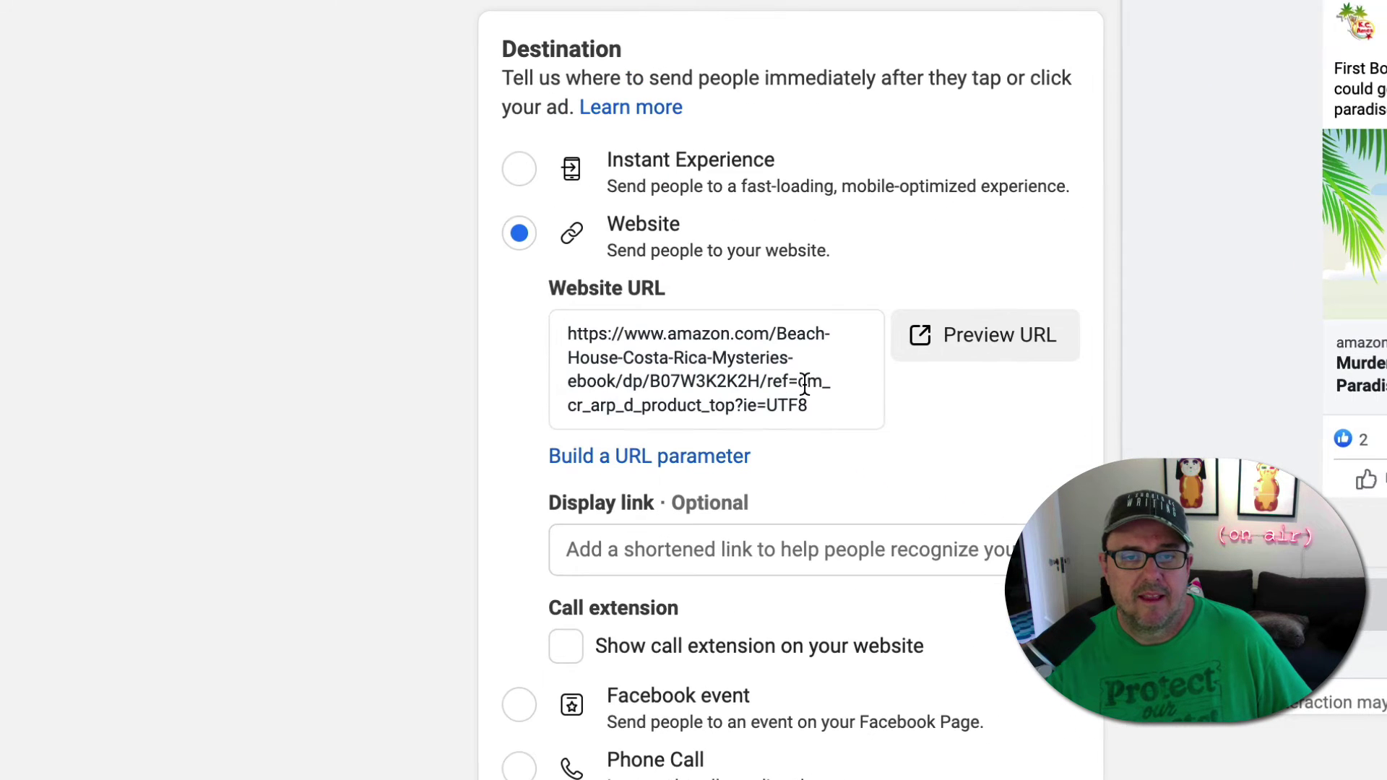
Replace the old product link in Website URL with the pasted Amazon Attribution tag, then preview it.
click(1097, 512)
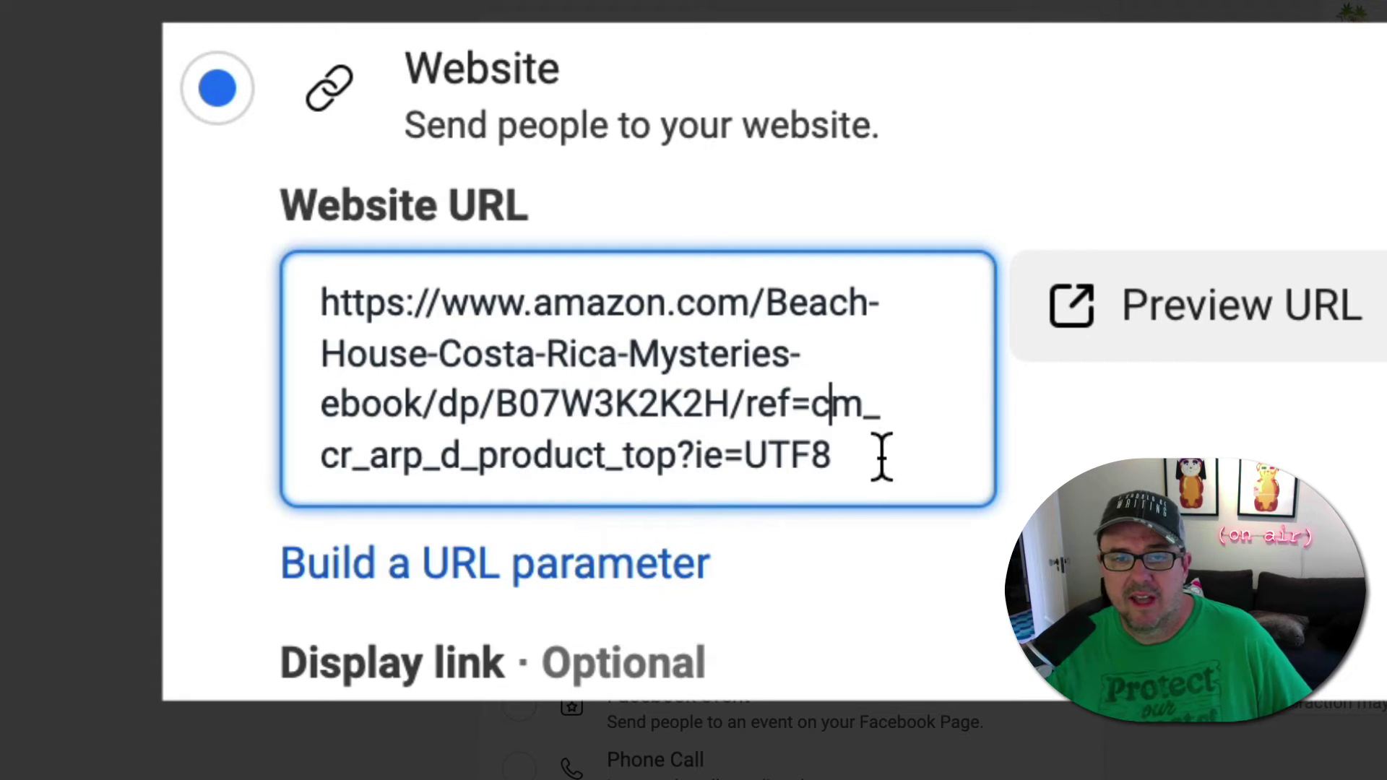
drag(882, 458, 320, 303)
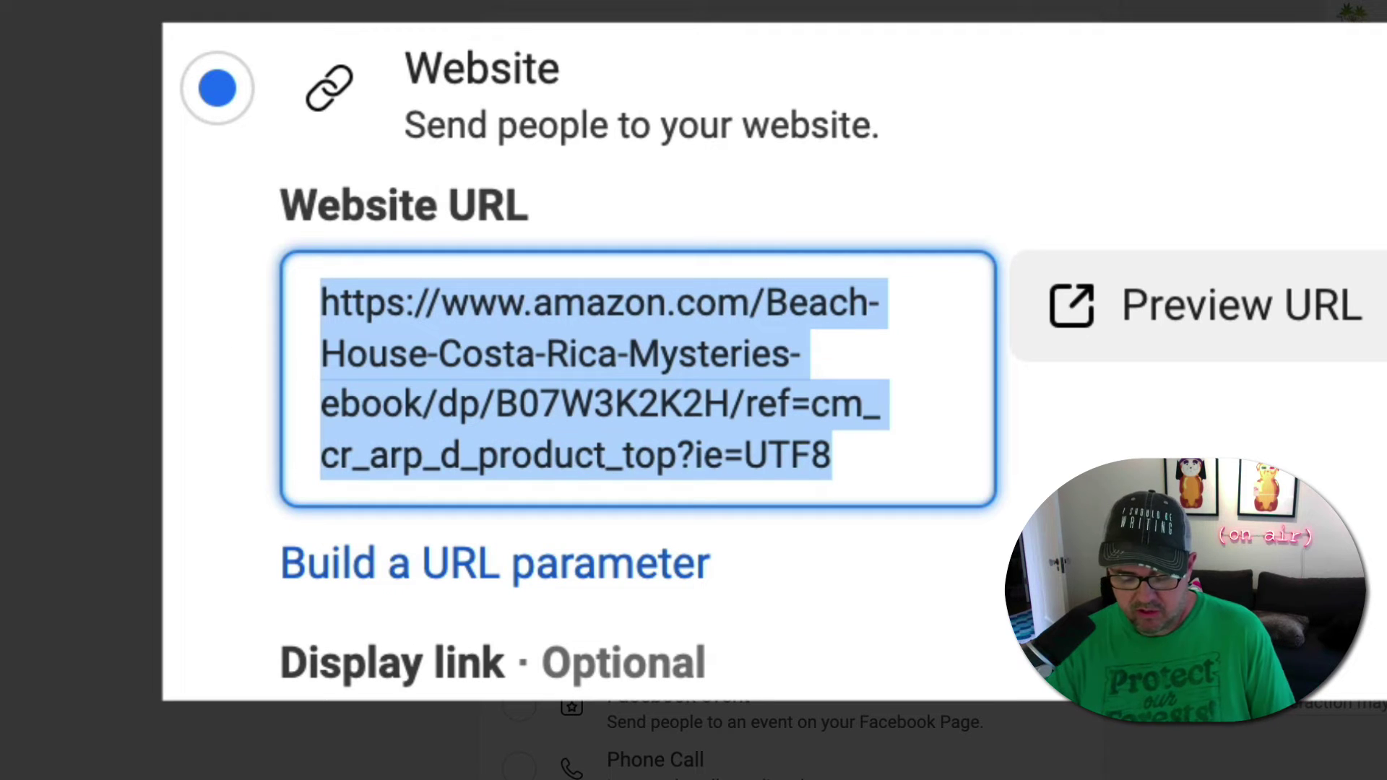
key(BackSpace)
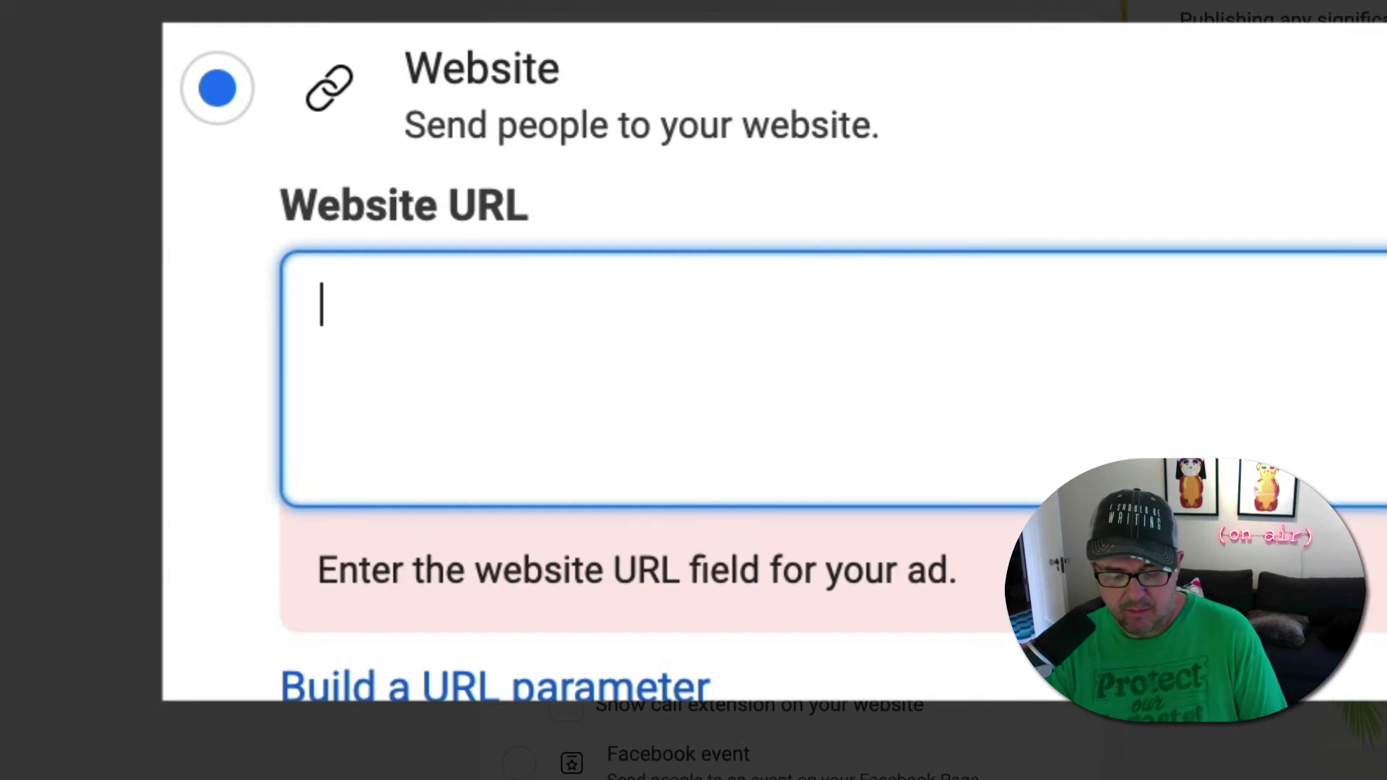
key(ctrl+v)
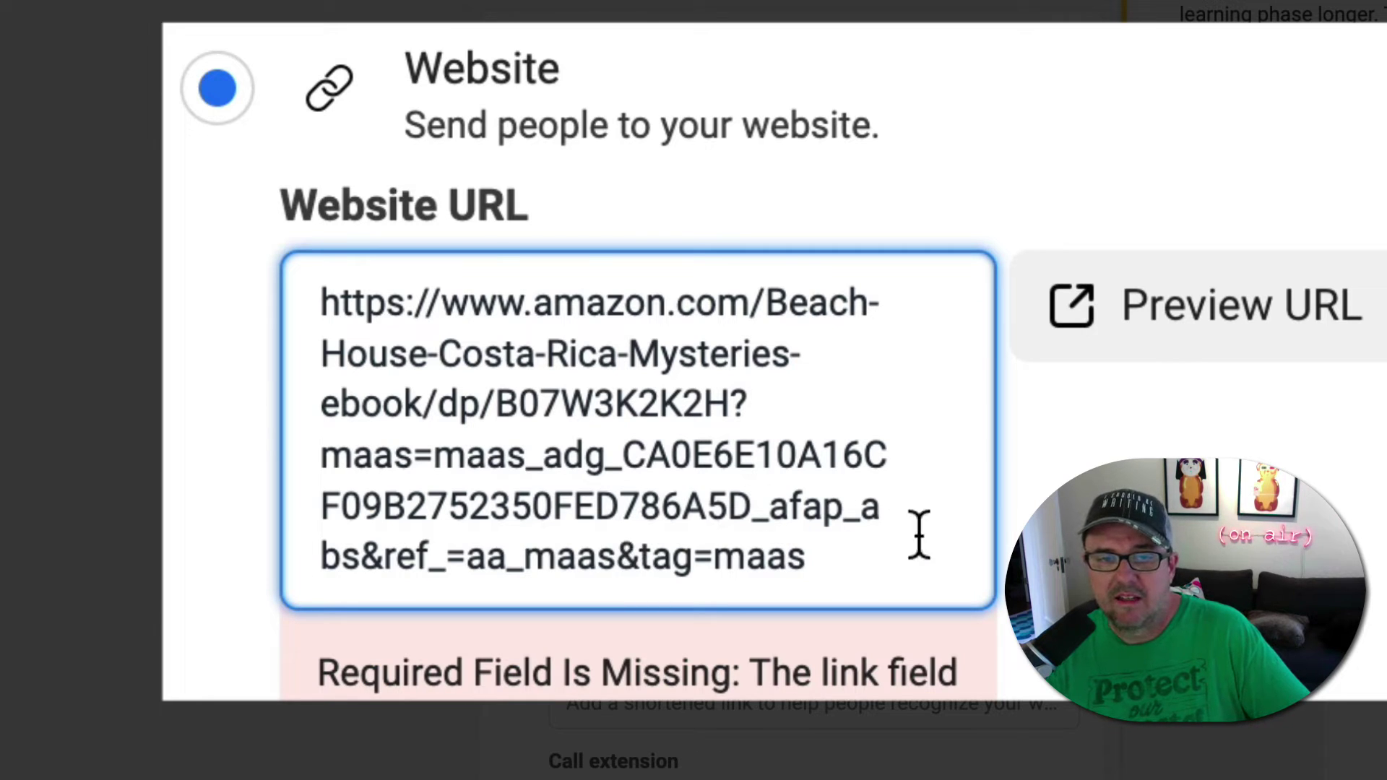
click(1192, 303)
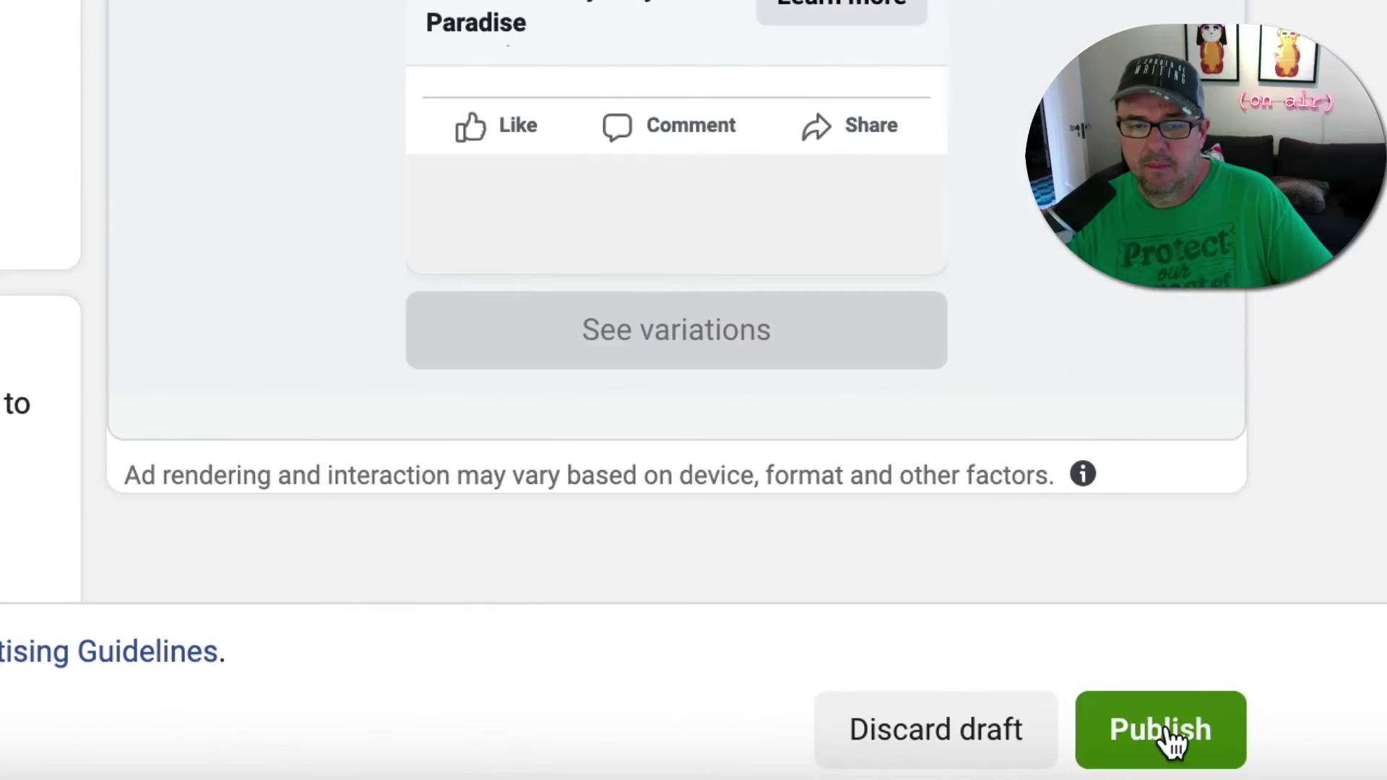
Publish the updated ad and select the attribution link in its Website URL field.
click(1264, 768)
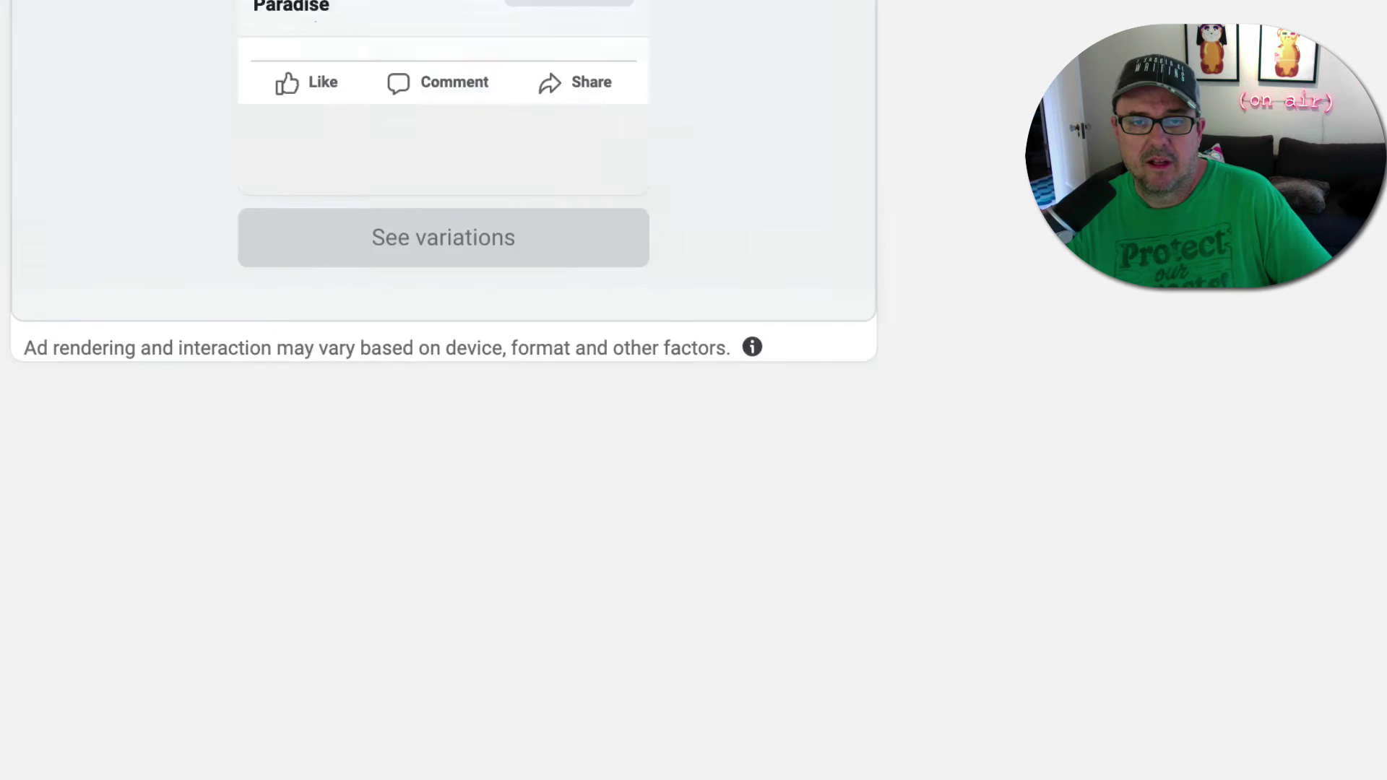
click(635, 443)
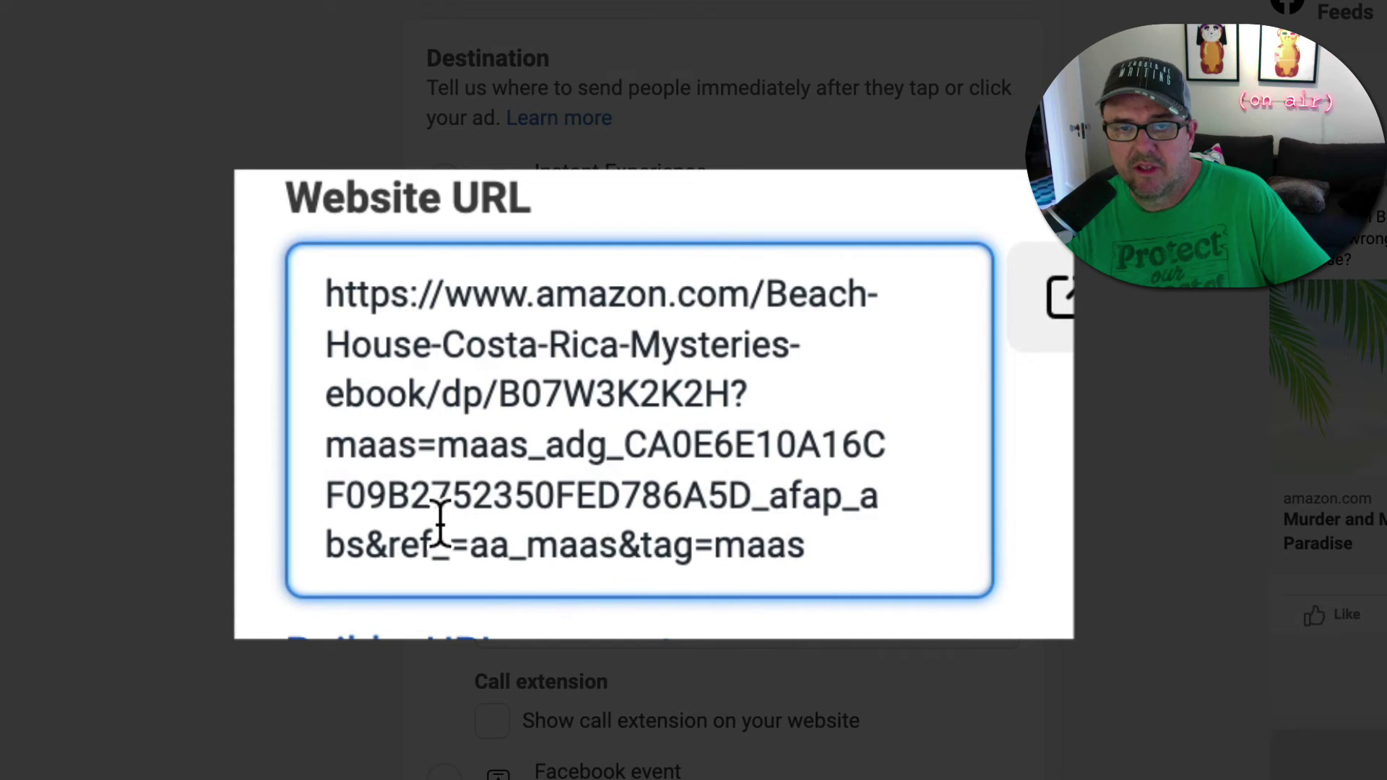
drag(329, 295, 776, 584)
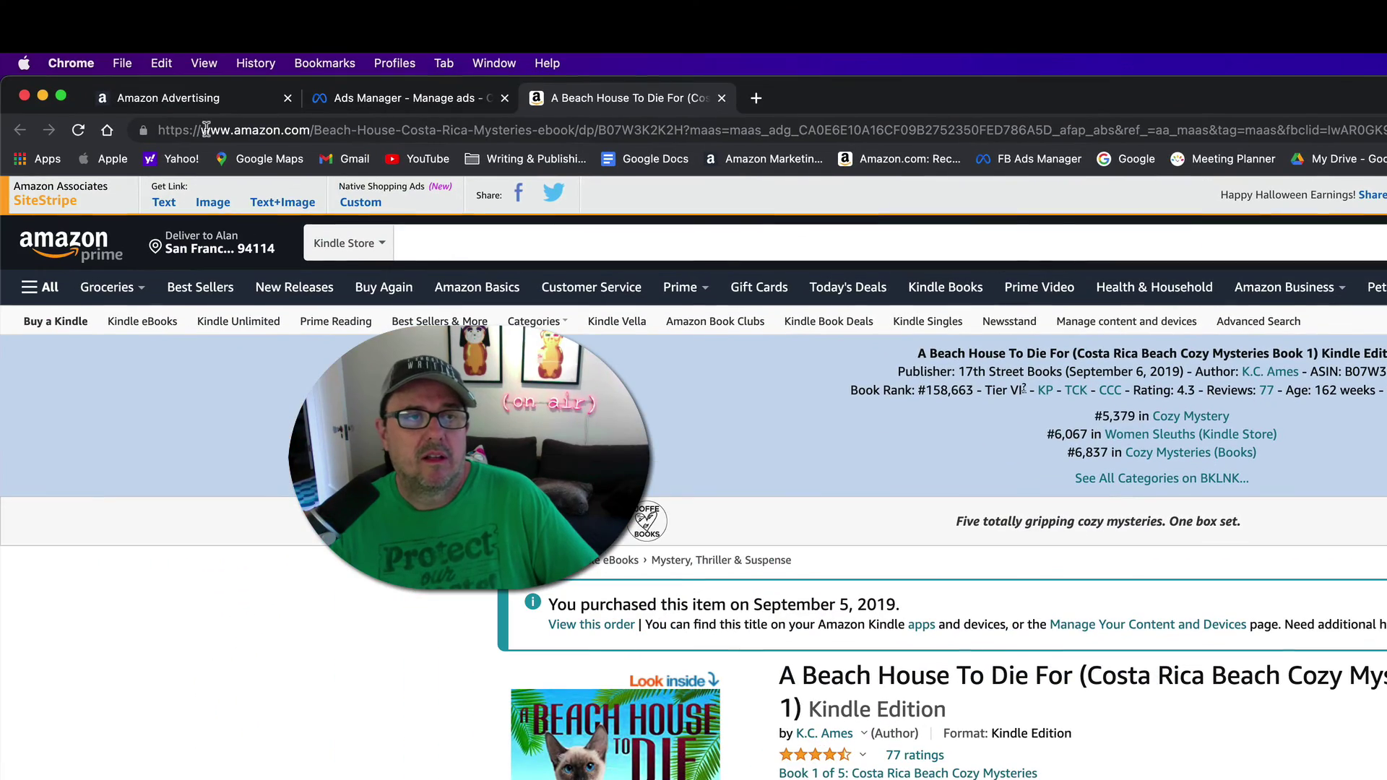
Check the Amazon book page address for maas and fbclid parameters, then return to Amazon Attribution.
drag(180, 83, 775, 122)
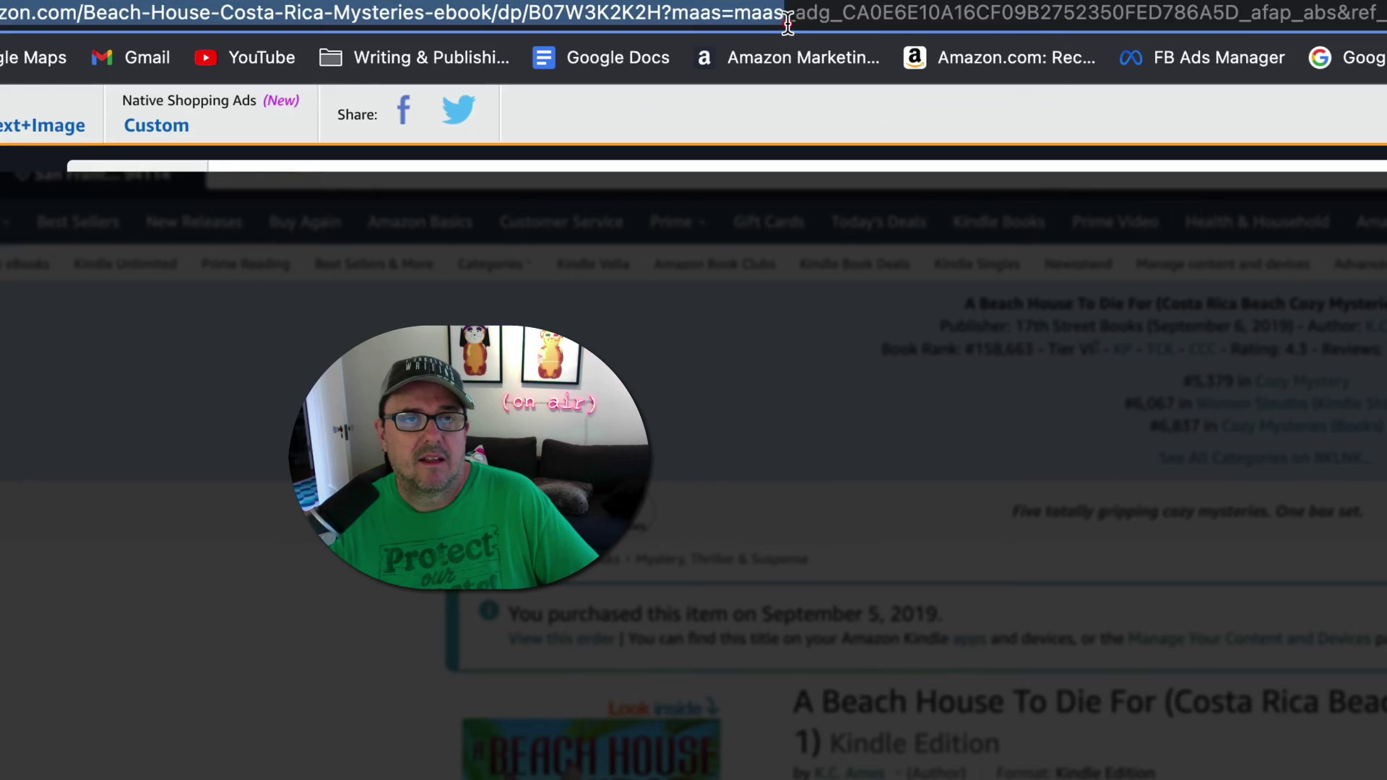
drag(788, 24, 1141, 36)
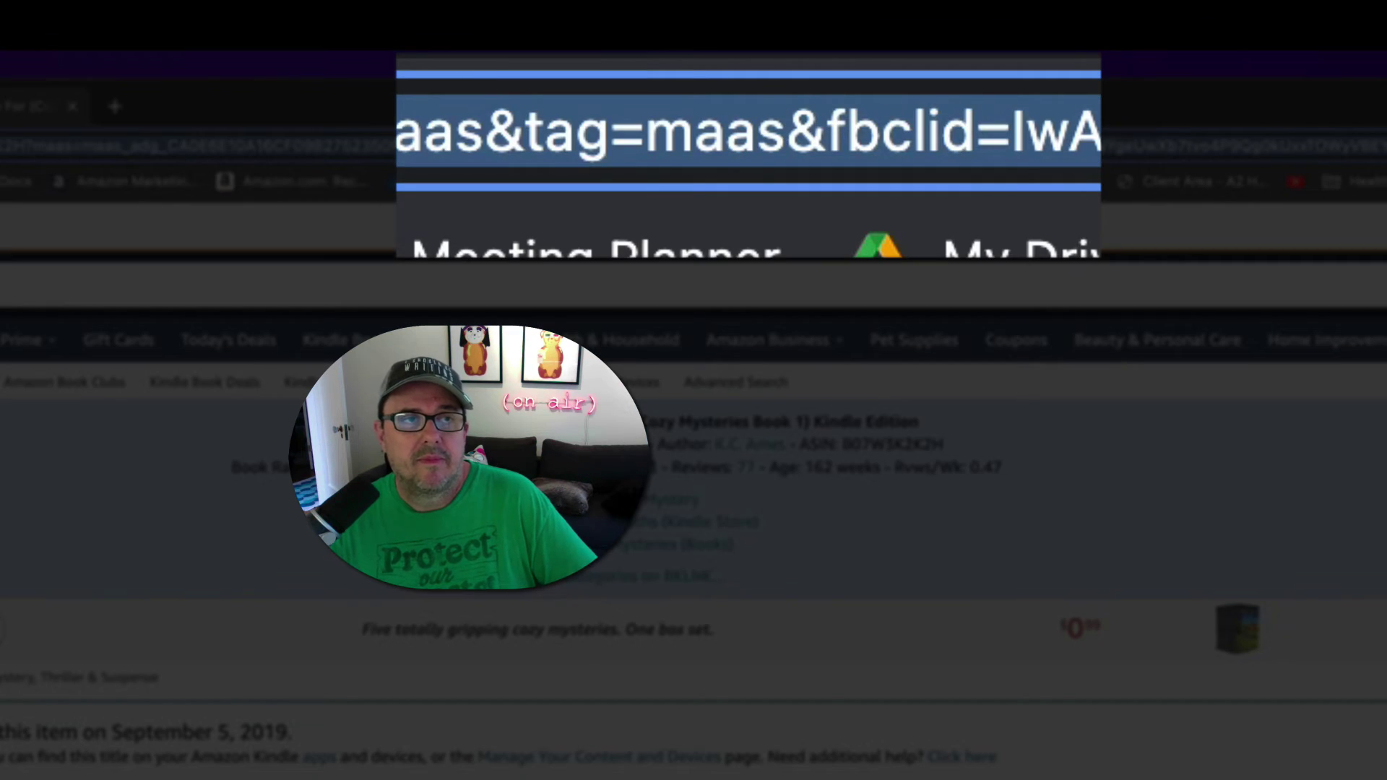
key(ctrl+Tab)
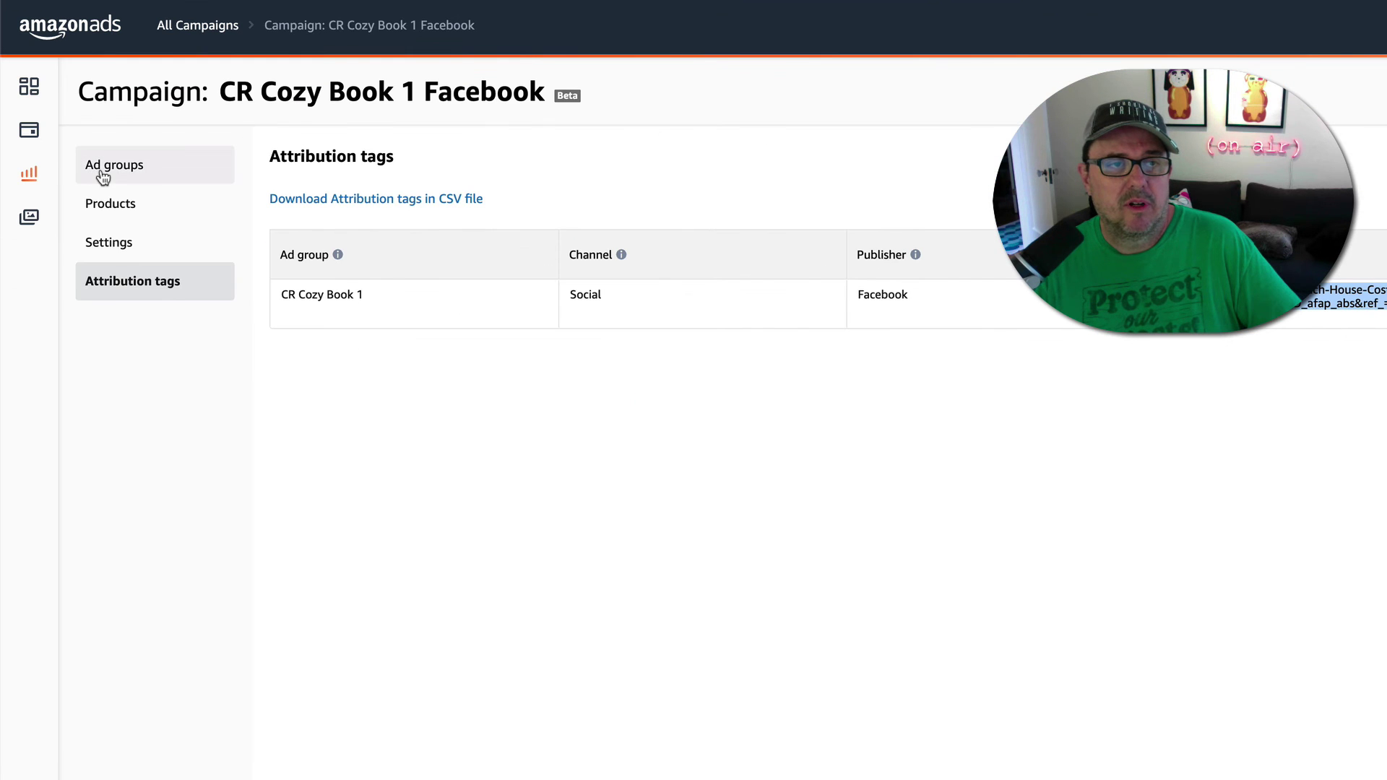
click(101, 166)
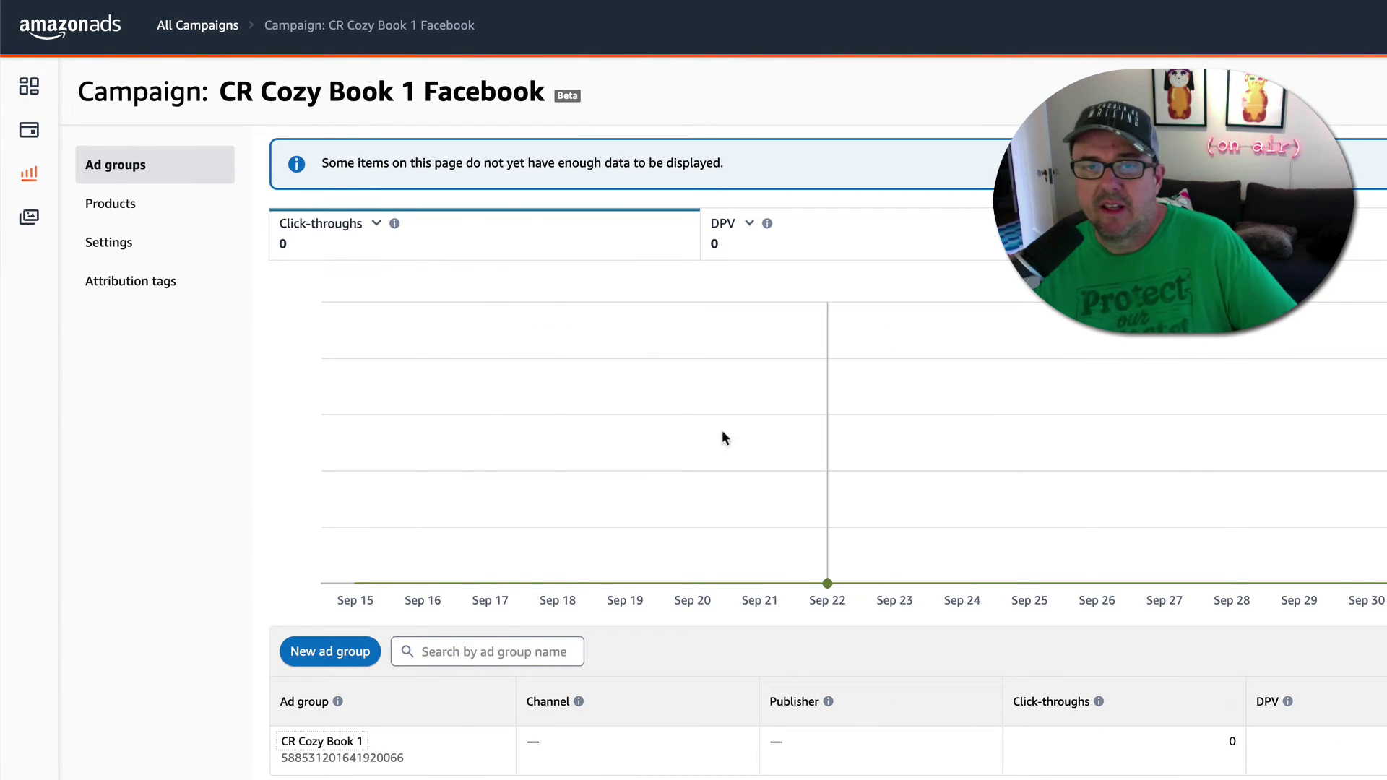
mouse_move(877, 414)
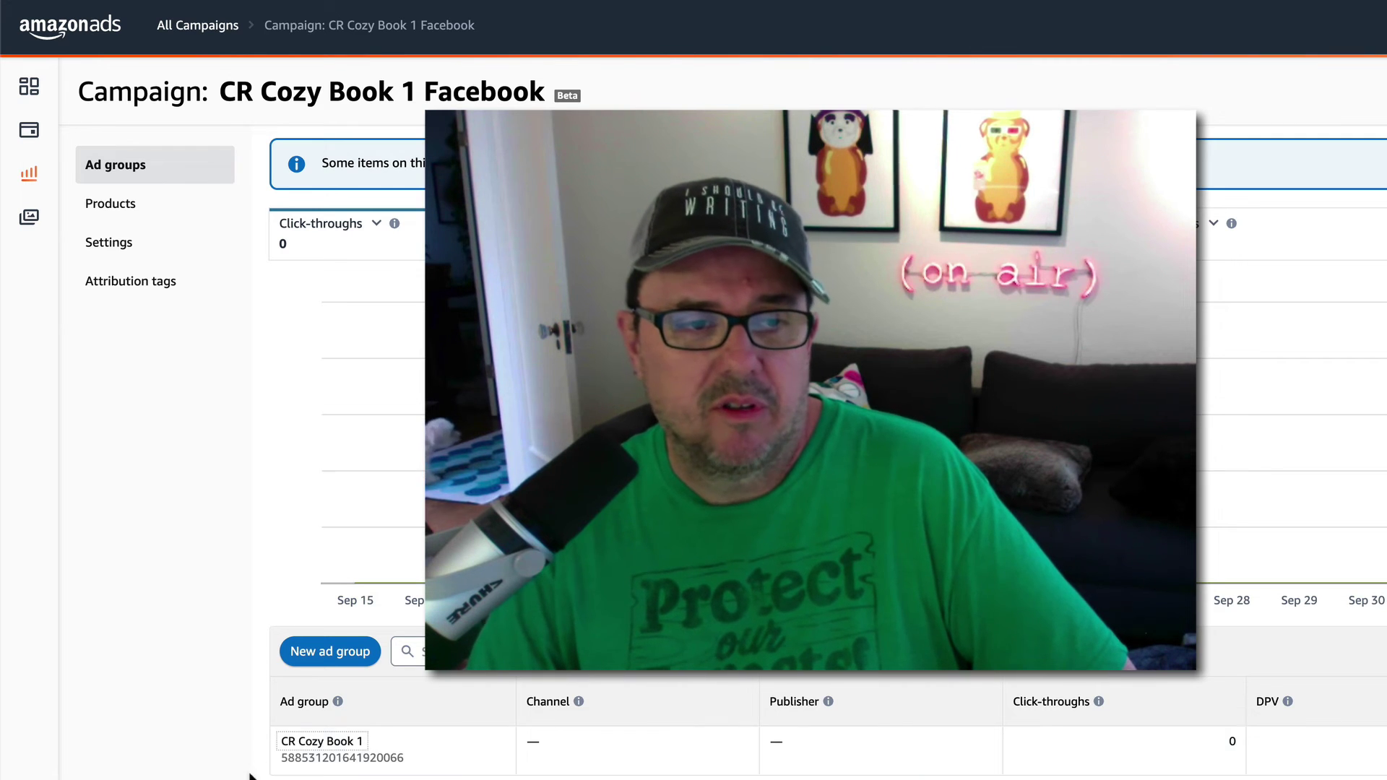
click(302, 747)
key(Escape)
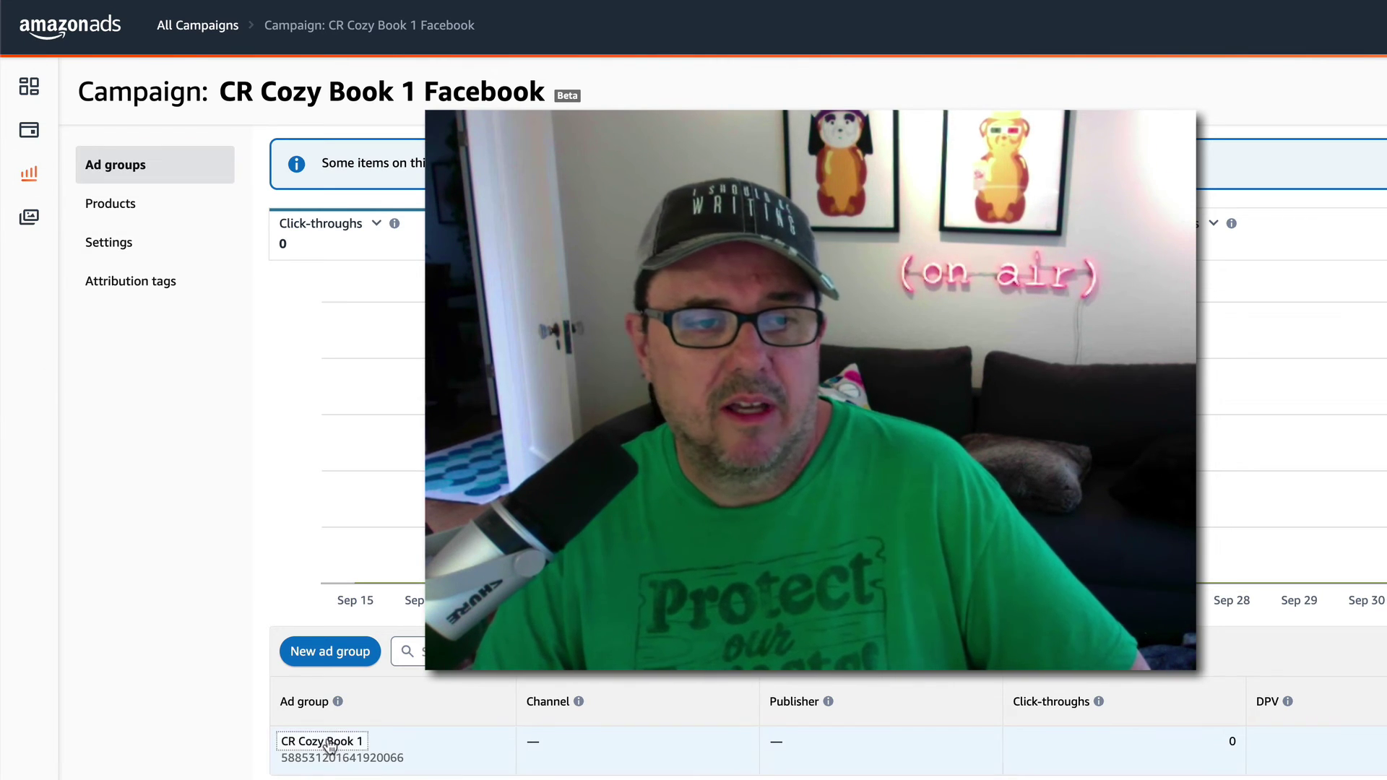
click(123, 281)
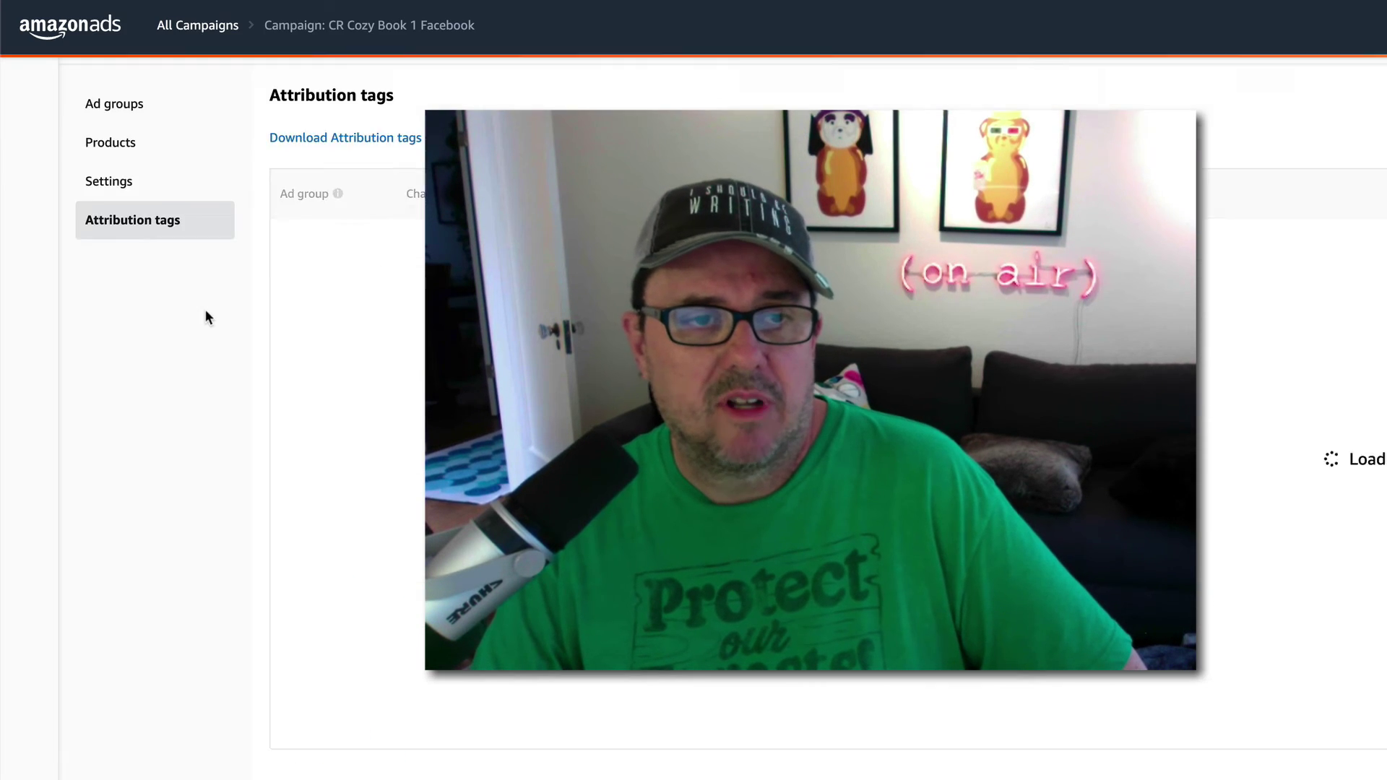